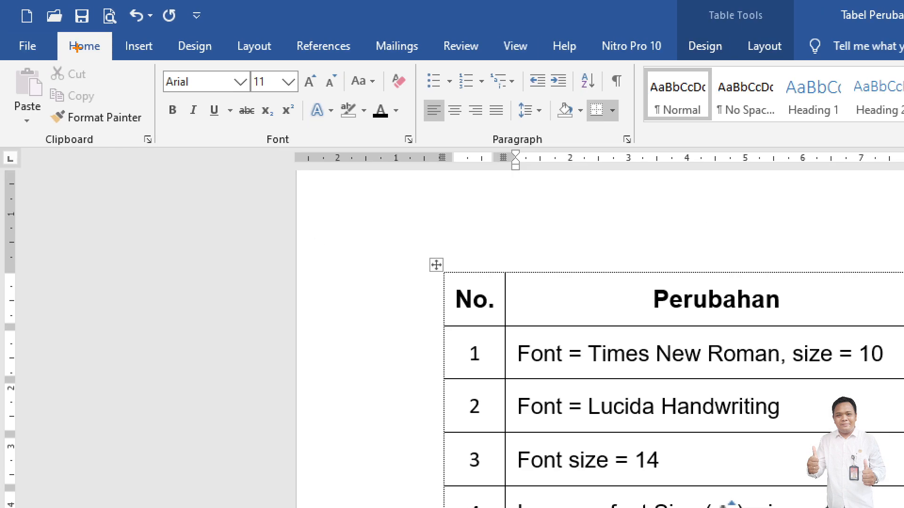
pyautogui.moveTo(63, 65); pyautogui.dragTo(109, 62)
pyautogui.moveTo(164, 148); pyautogui.dragTo(389, 152)
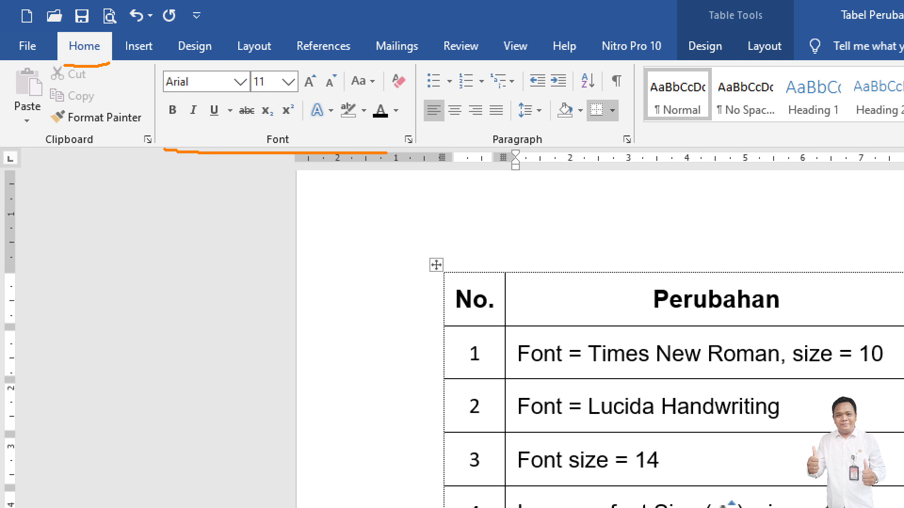
pyautogui.moveTo(161, 96); pyautogui.dragTo(239, 97)
pyautogui.moveTo(258, 97); pyautogui.dragTo(287, 97)
pyautogui.moveTo(164, 123); pyautogui.dragTo(370, 123)
pyautogui.moveTo(308, 89); pyautogui.dragTo(404, 95)
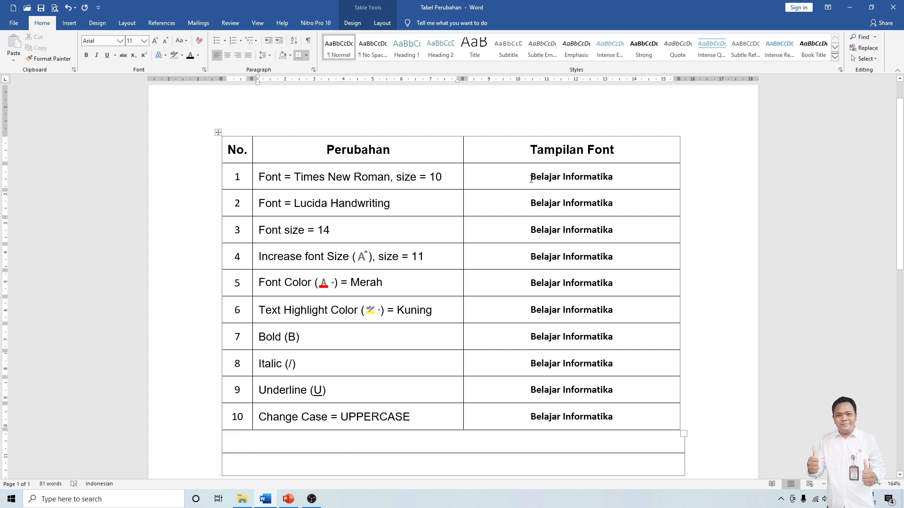
# Step: Format the "Belajar Informatika" sample text in row 1 with the Times New Roman font at size 10
pyautogui.moveTo(531, 176); pyautogui.dragTo(612, 177)
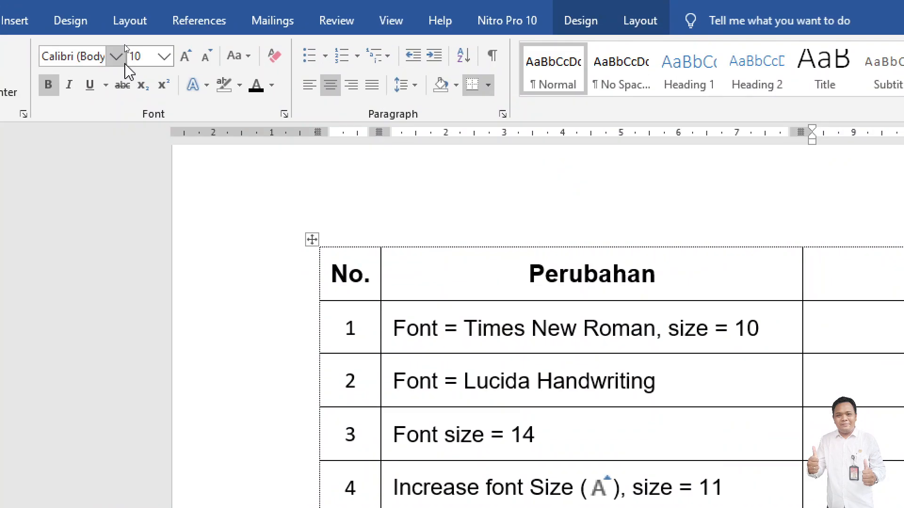
pyautogui.click(121, 54)
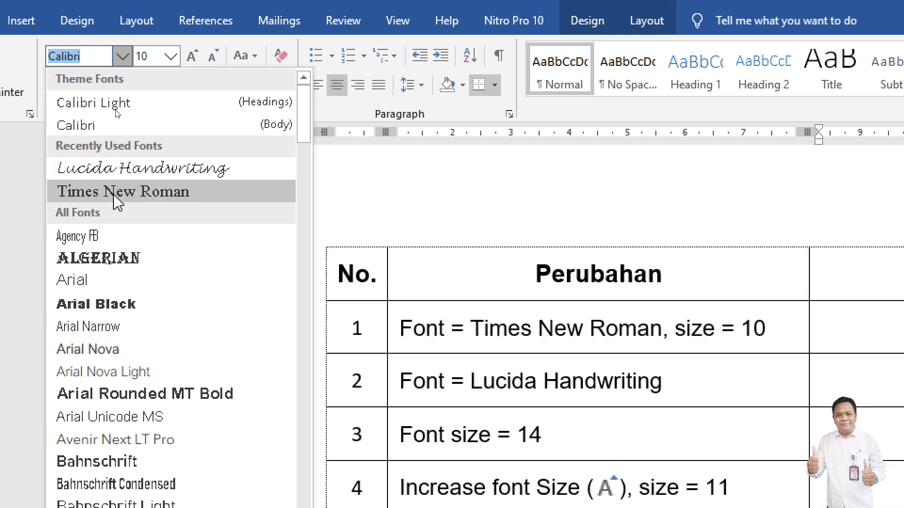
pyautogui.click(111, 193)
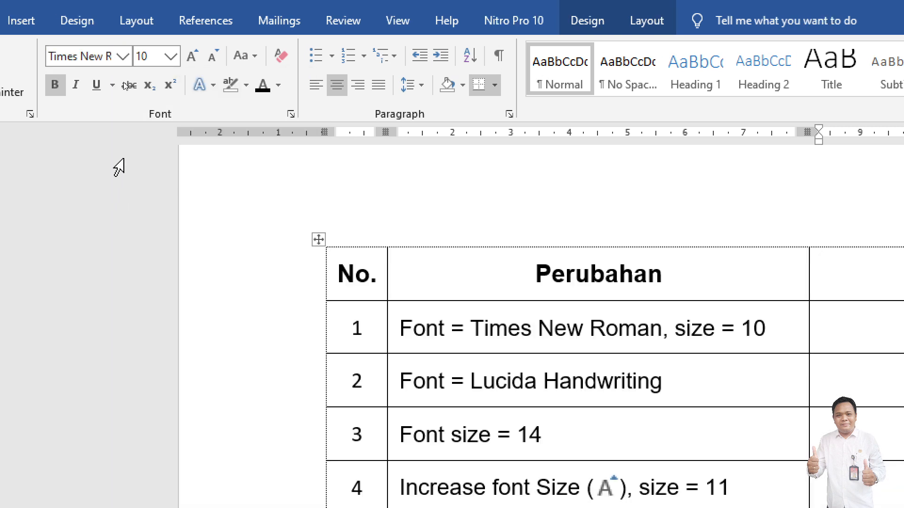
pyautogui.click(171, 56)
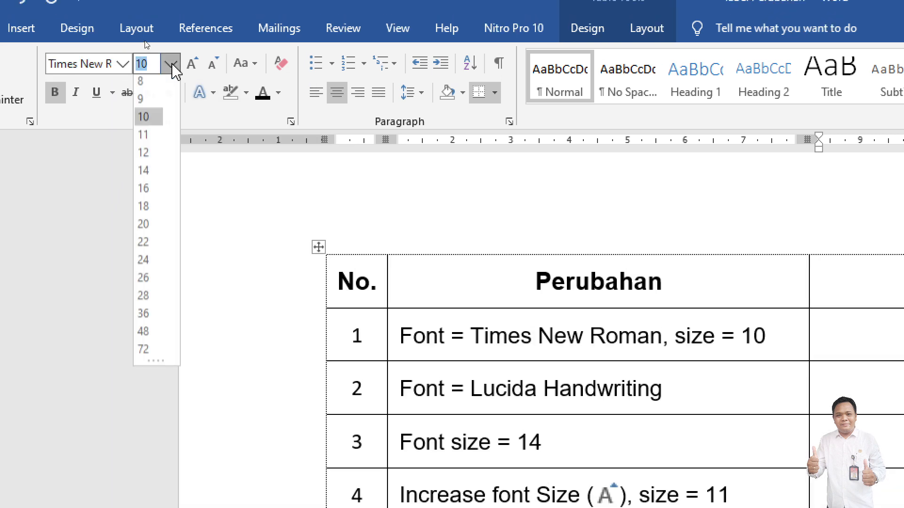
pyautogui.click(144, 123)
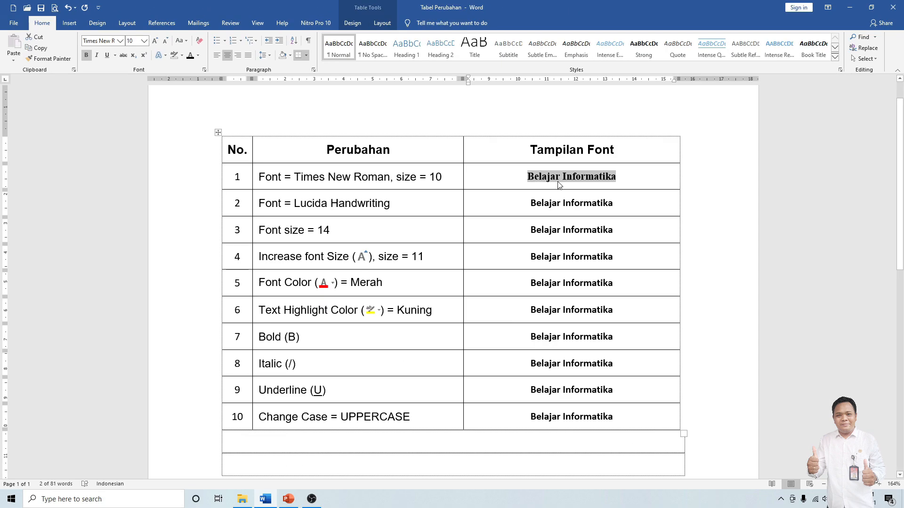
# Step: Remove the bold formatting from the sample text in row 1 of the Tampilan Font column
pyautogui.click(561, 178)
pyautogui.moveTo(528, 176); pyautogui.dragTo(615, 177)
pyautogui.click(86, 55)
pyautogui.click(572, 181)
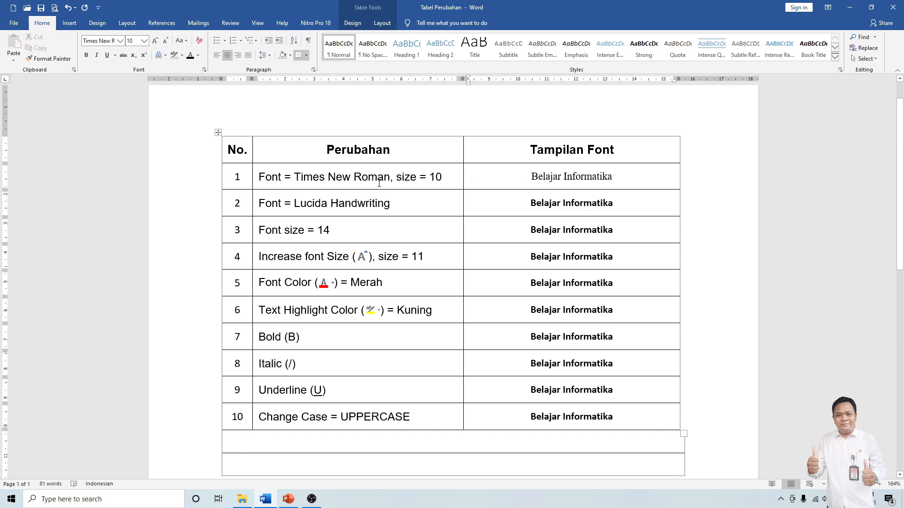
# Step: Remove the bold formatting from the sample texts in rows 2 to 10 of the Tampilan Font column
pyautogui.moveTo(543, 212); pyautogui.dragTo(556, 417)
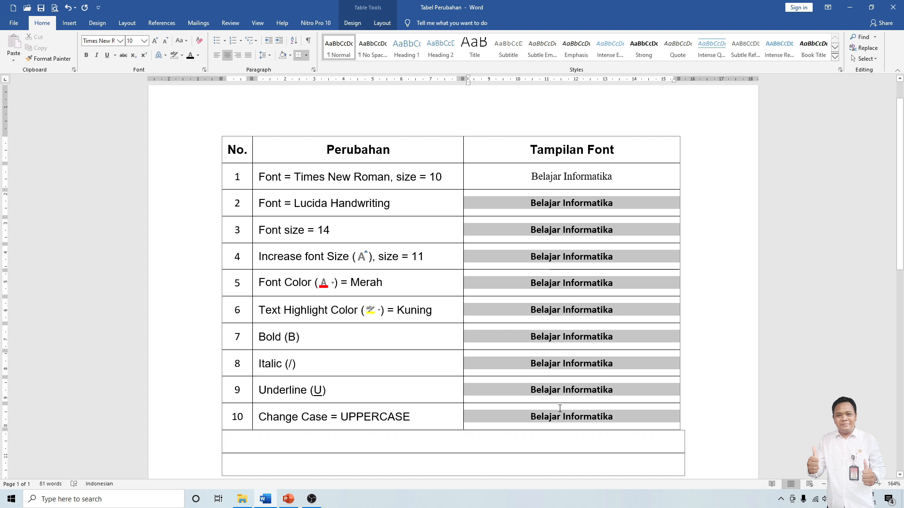
pyautogui.click(86, 56)
pyautogui.click(685, 205)
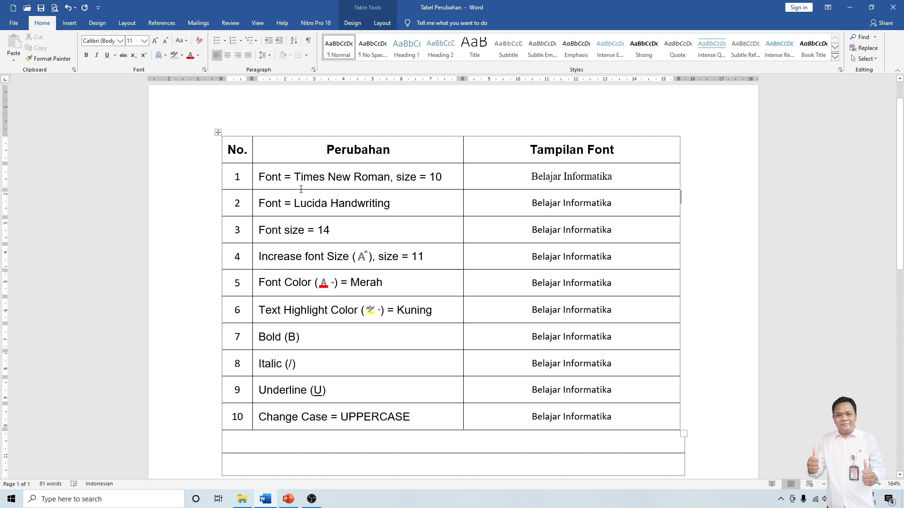
# Step: Apply the Lucida Handwriting font to the sample text in row 2 of the Tampilan Font column
pyautogui.moveTo(531, 204); pyautogui.dragTo(599, 206)
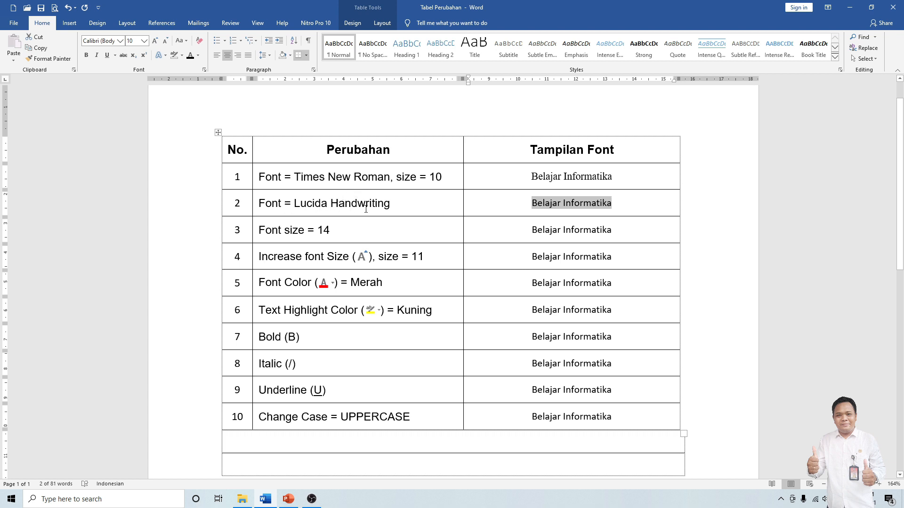
pyautogui.click(119, 42)
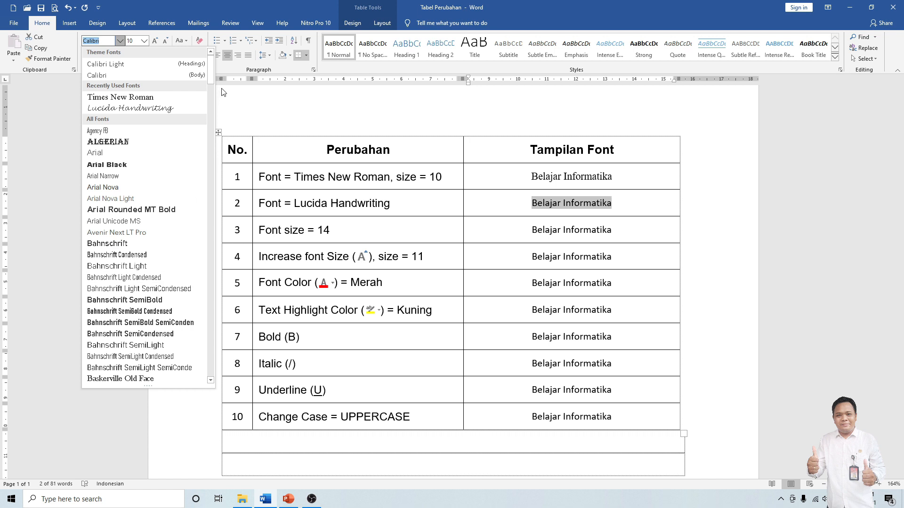
pyautogui.moveTo(211, 78)
pyautogui.mouseDown()
pyautogui.moveTo(217, 126)
pyautogui.moveTo(219, 71)
pyautogui.mouseUp()
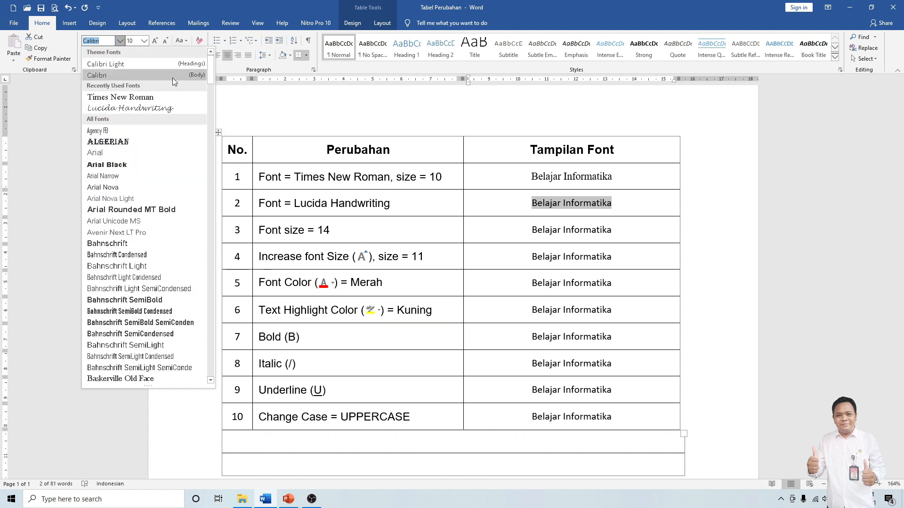
pyautogui.click(111, 111)
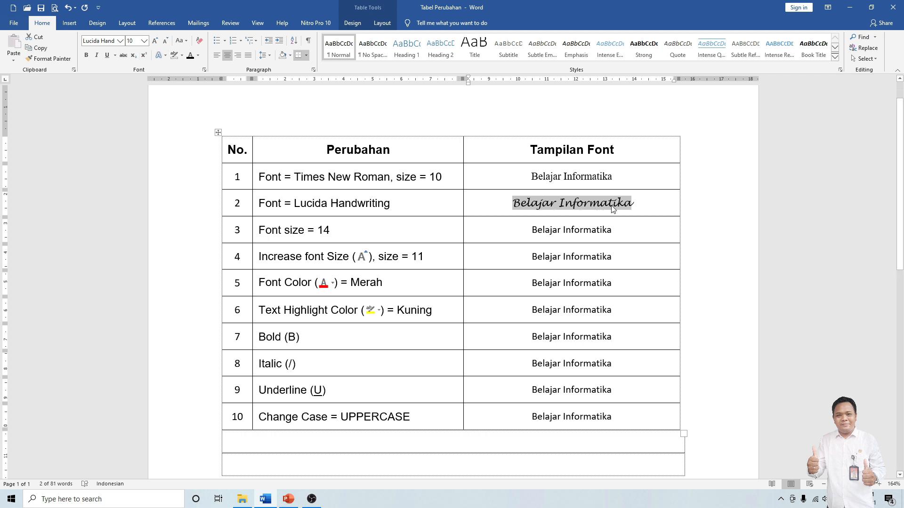
pyautogui.click(635, 204)
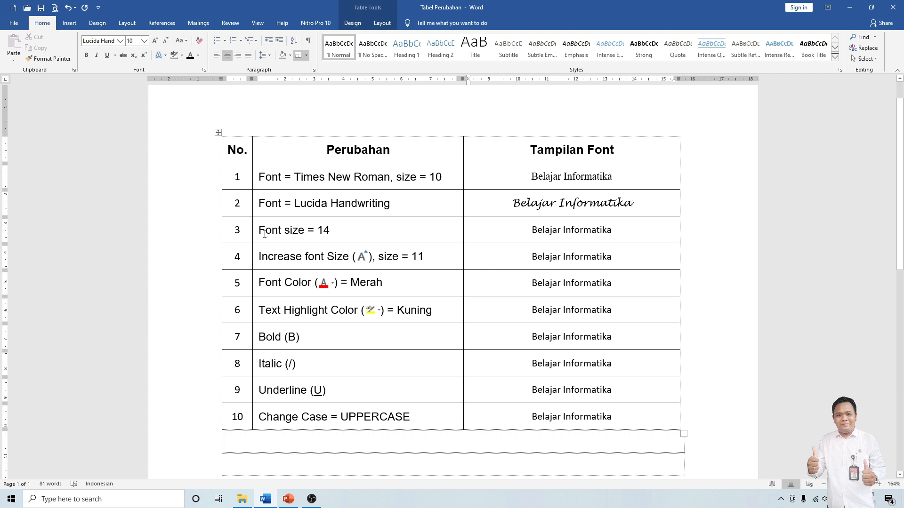
# Step: Apply the Lucida Handwriting font to the sample text in row 3 of the Tampilan Font column
pyautogui.moveTo(331, 230); pyautogui.dragTo(318, 230)
pyautogui.click(633, 204)
pyautogui.tripleClick(588, 207)
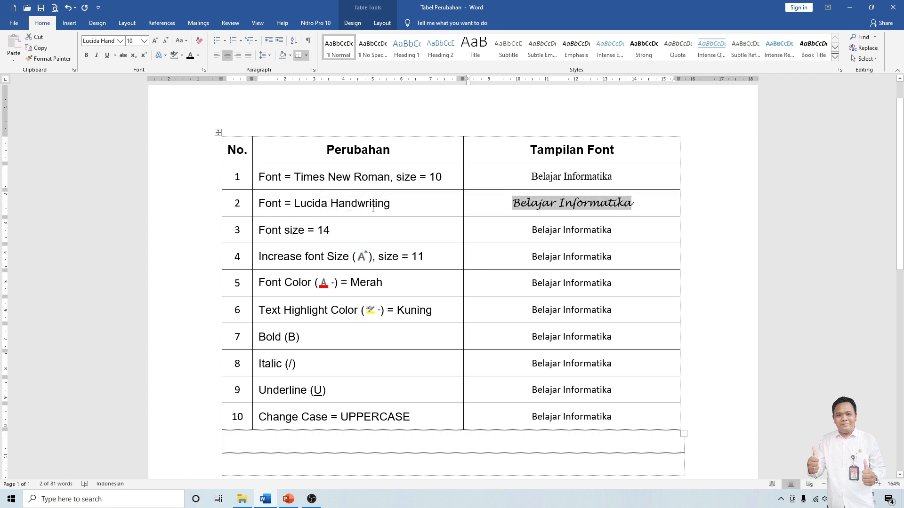
pyautogui.doubleClick(329, 232)
pyautogui.click(599, 229)
pyautogui.tripleClick(599, 230)
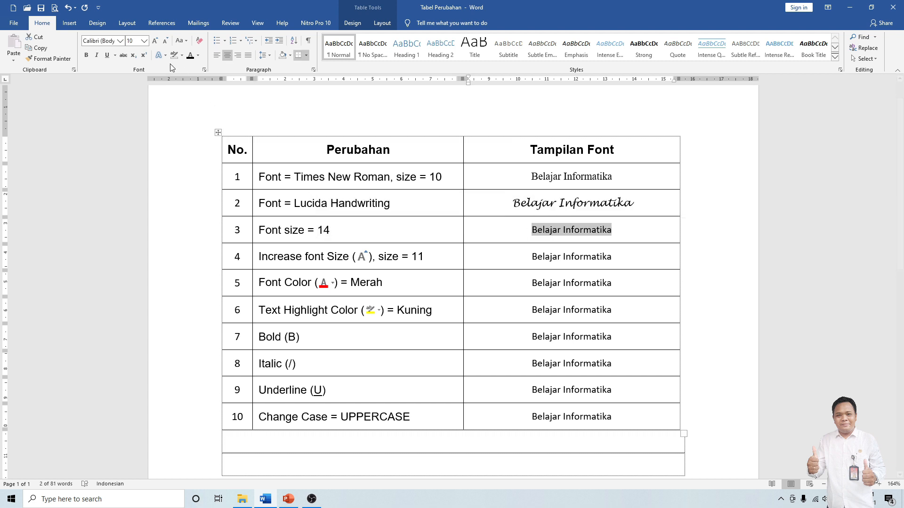
pyautogui.click(120, 41)
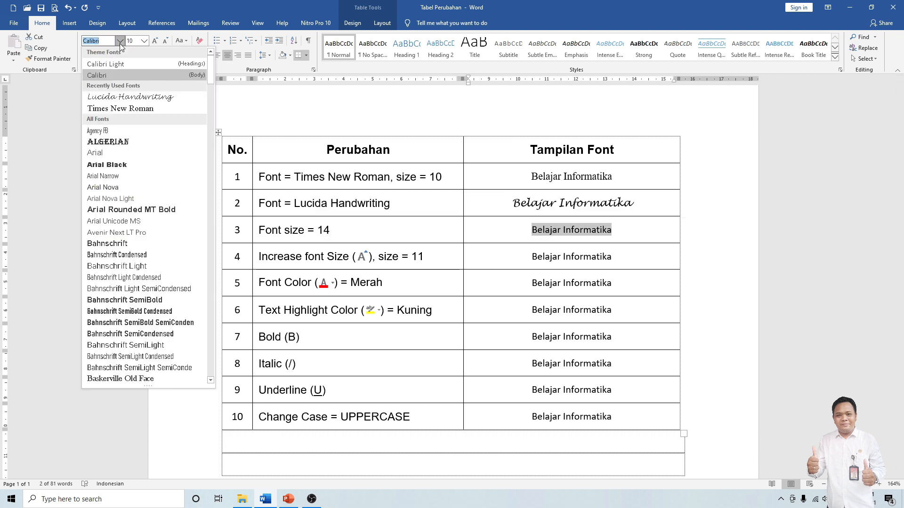
pyautogui.click(118, 97)
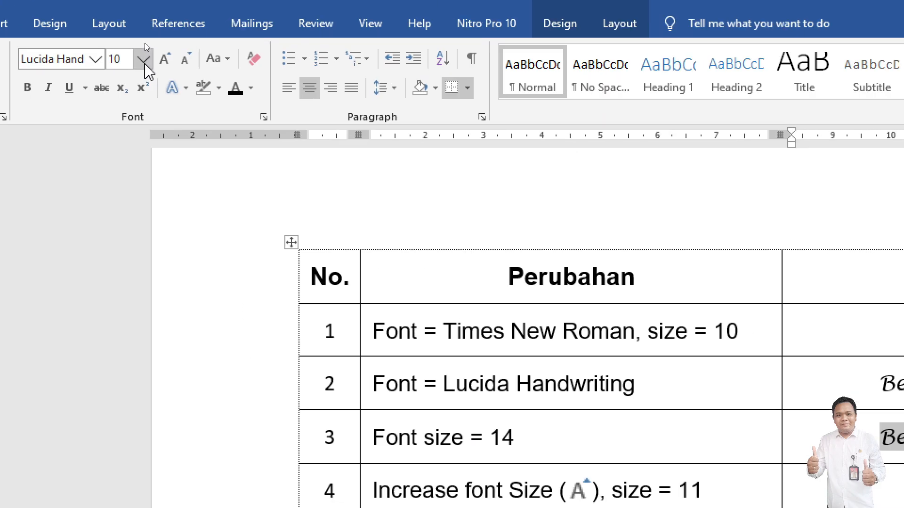
# Step: Set the font size of the row 3 sample text to 14 and deselect it
pyautogui.click(144, 60)
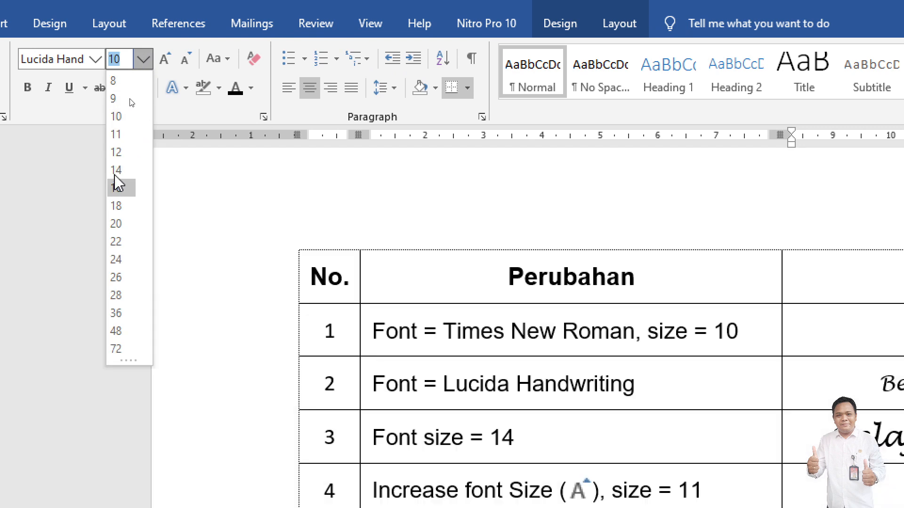
pyautogui.click(116, 171)
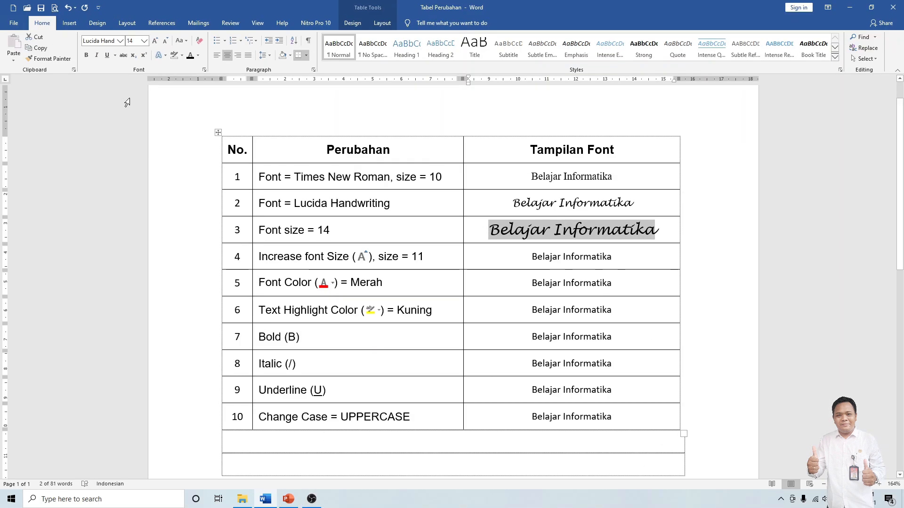
pyautogui.click(513, 235)
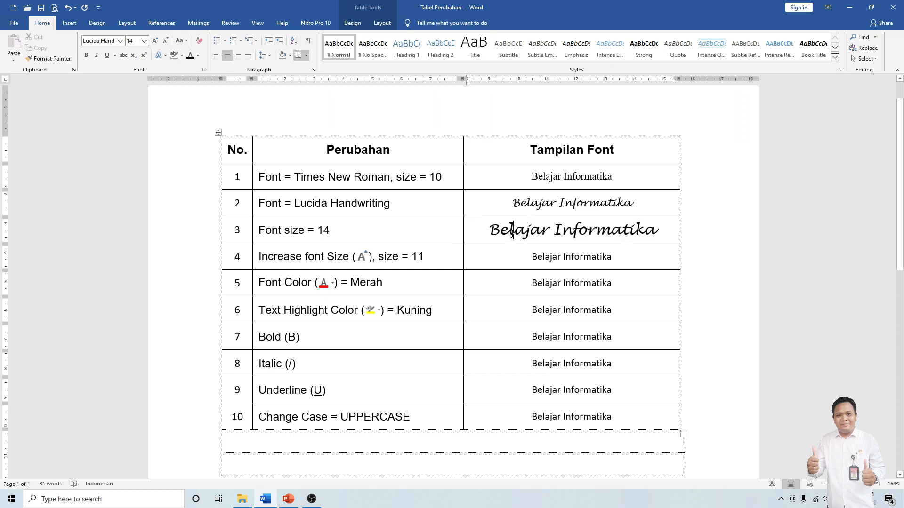
pyautogui.click(663, 234)
pyautogui.moveTo(428, 257); pyautogui.dragTo(410, 256)
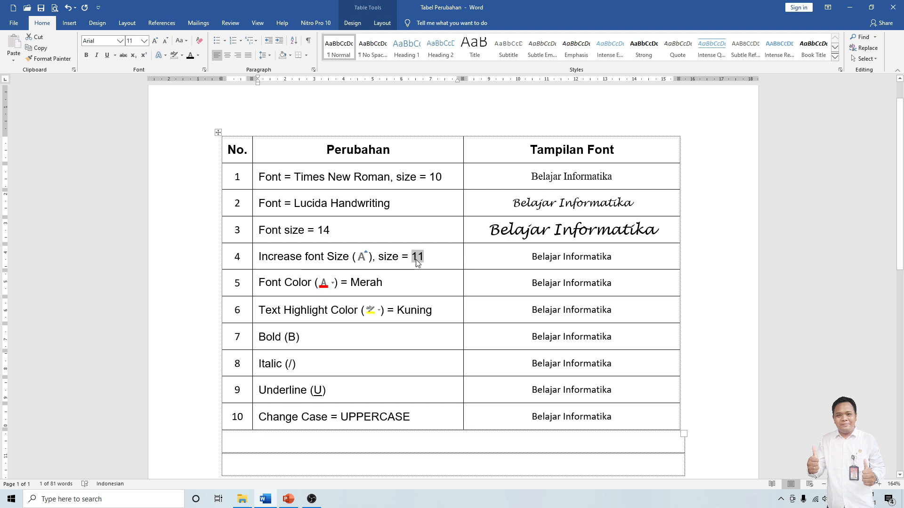
pyautogui.moveTo(425, 259); pyautogui.dragTo(413, 260)
pyautogui.moveTo(331, 231); pyautogui.dragTo(258, 231)
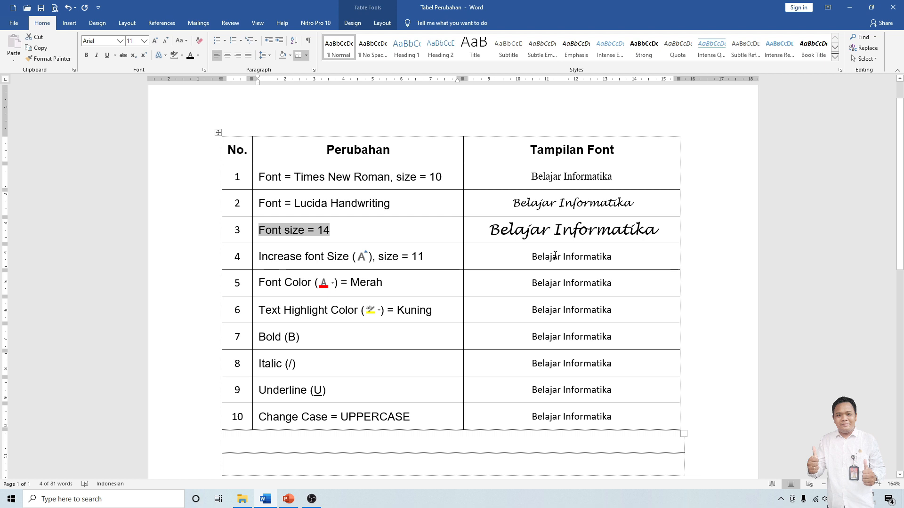
# Step: Grow the row 4 sample text stepwise to font size 16 and shrink it back to size 11
pyautogui.click(517, 256)
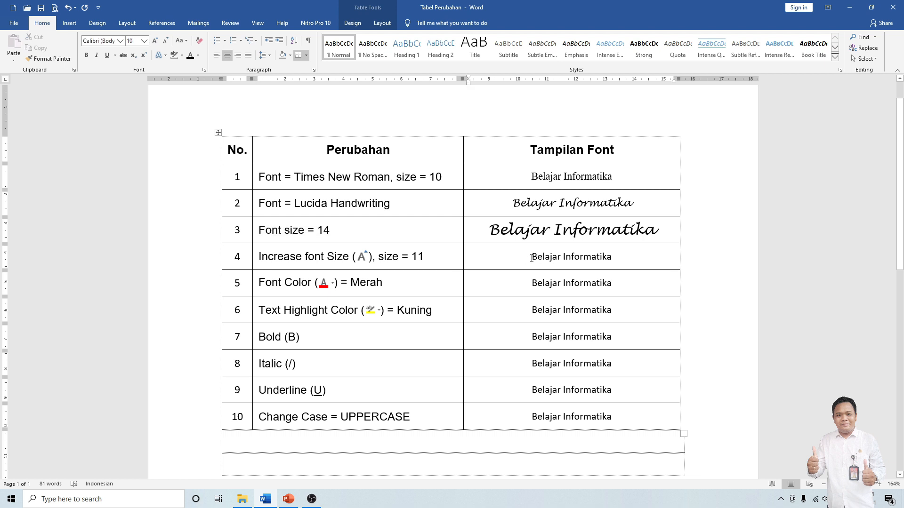
pyautogui.moveTo(531, 259); pyautogui.dragTo(612, 257)
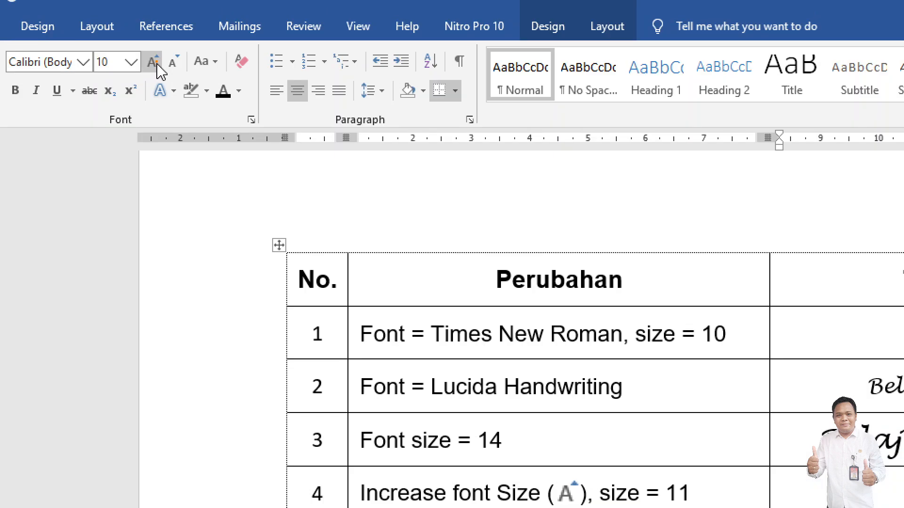
pyautogui.moveTo(350, 230)
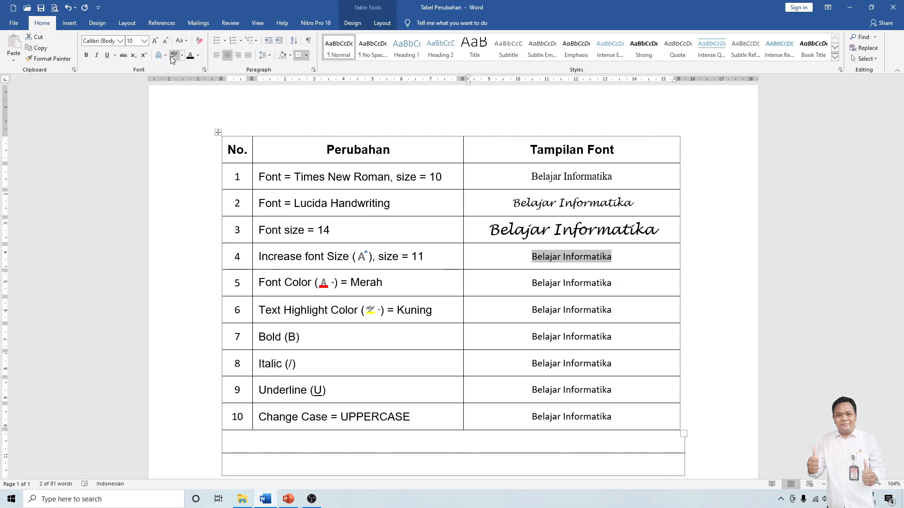
pyautogui.click(155, 41)
pyautogui.click(155, 42)
pyautogui.click(156, 41)
pyautogui.click(155, 41)
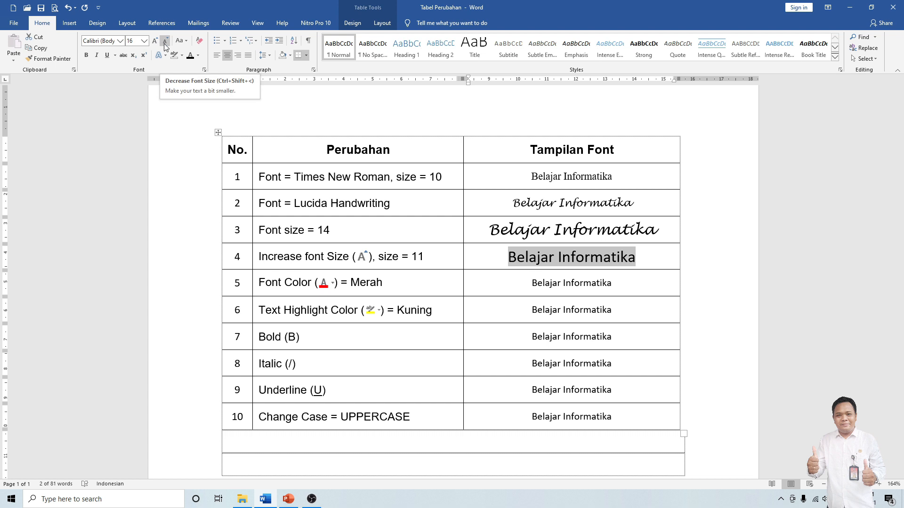
pyautogui.click(165, 43)
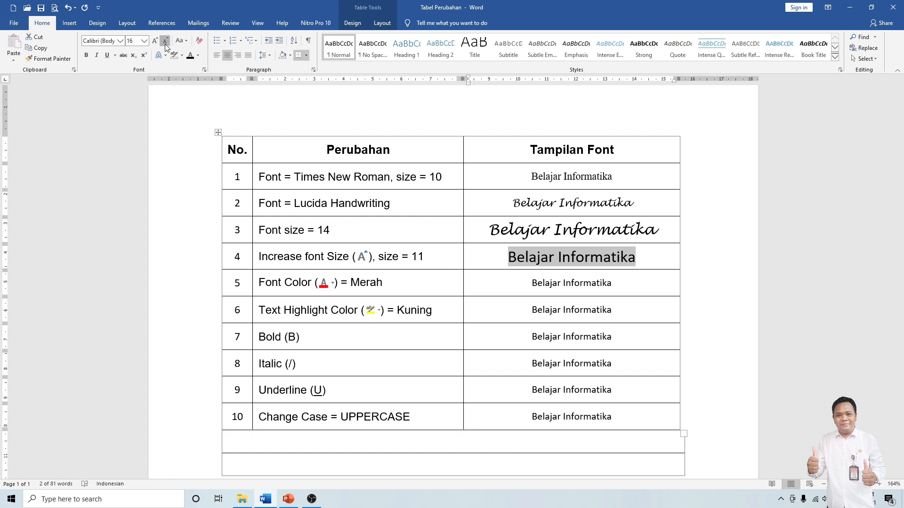
pyautogui.click(165, 44)
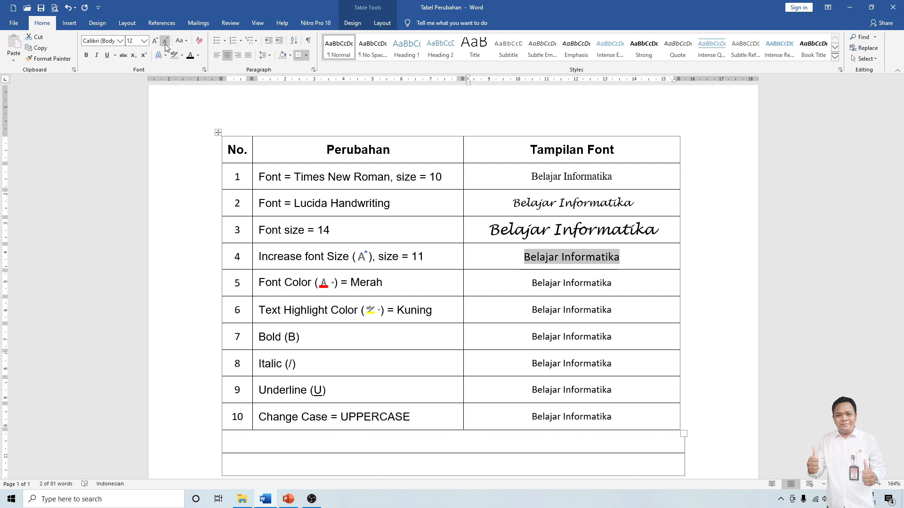
pyautogui.click(165, 43)
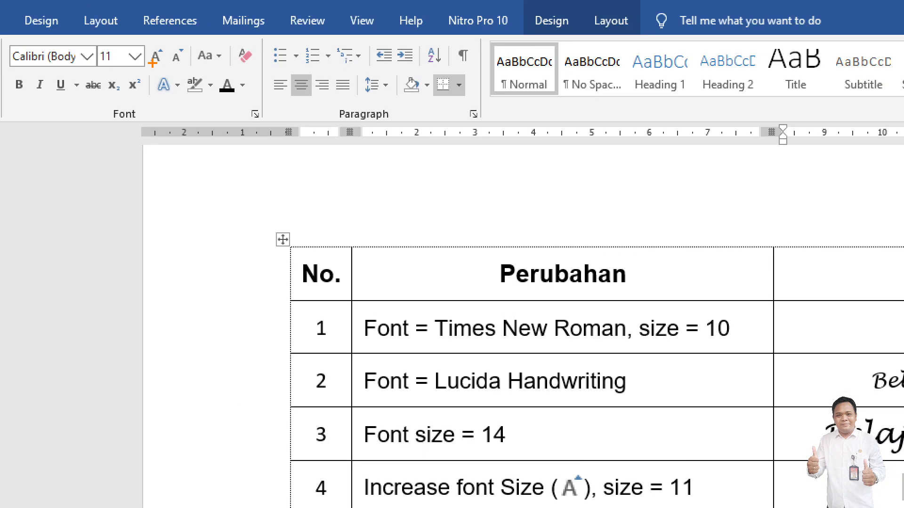
pyautogui.moveTo(150, 66)
pyautogui.mouseDown()
pyautogui.moveTo(186, 72)
pyautogui.moveTo(191, 50)
pyautogui.mouseUp()
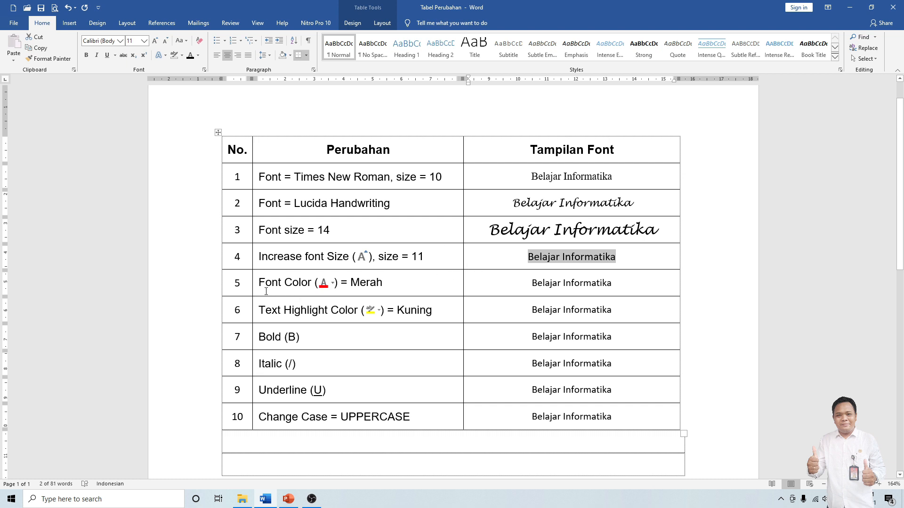
pyautogui.moveTo(351, 283); pyautogui.dragTo(383, 284)
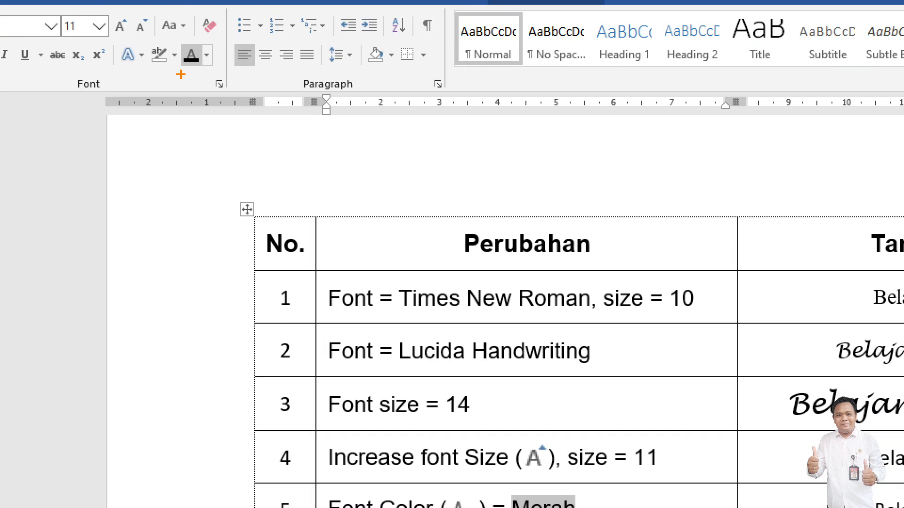
pyautogui.moveTo(181, 74)
pyautogui.mouseDown()
pyautogui.moveTo(219, 53)
pyautogui.moveTo(184, 38)
pyautogui.moveTo(174, 59)
pyautogui.moveTo(182, 83)
pyautogui.moveTo(199, 67)
pyautogui.mouseUp()
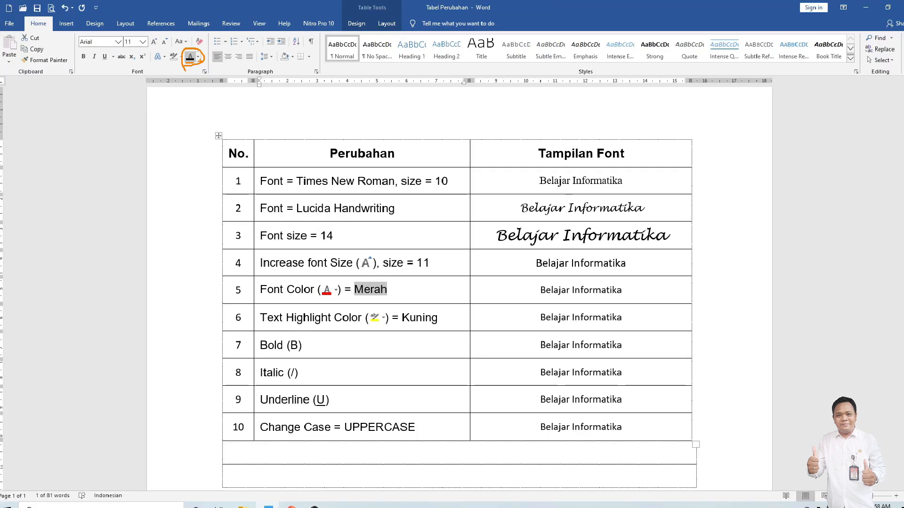
# Step: Set the font color of the row 5 sample text in the Tampilan Font column to Red
pyautogui.moveTo(529, 283); pyautogui.dragTo(599, 288)
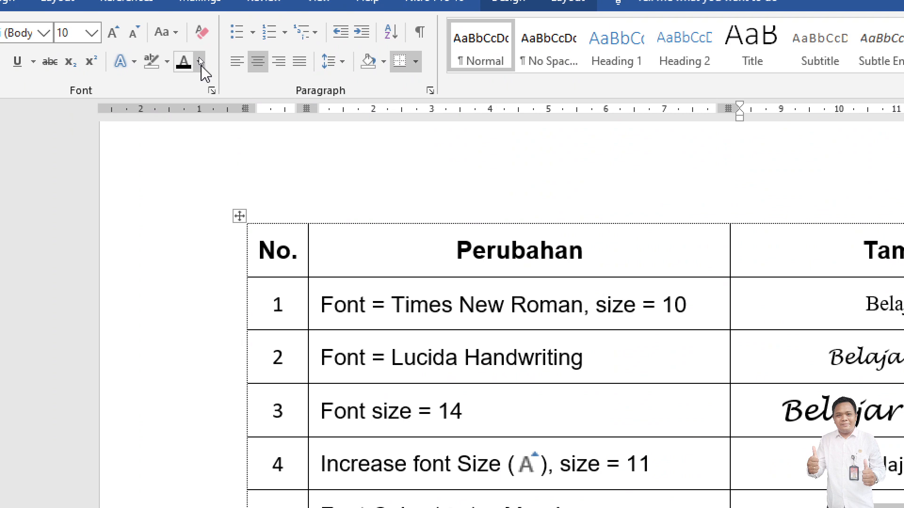
pyautogui.click(201, 62)
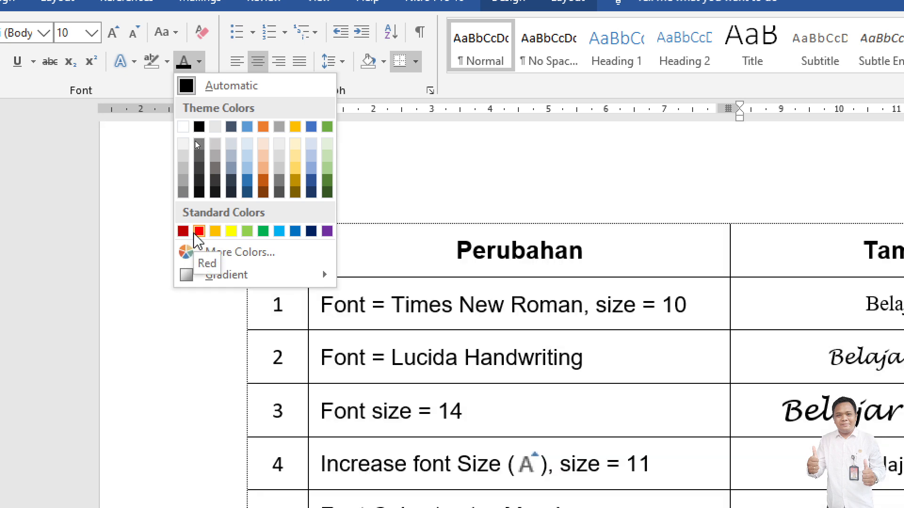
pyautogui.click(196, 232)
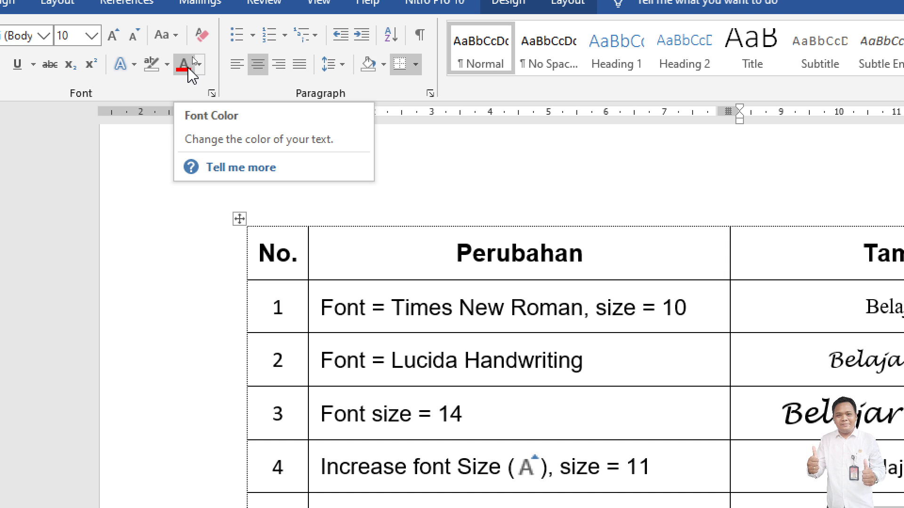
pyautogui.click(192, 57)
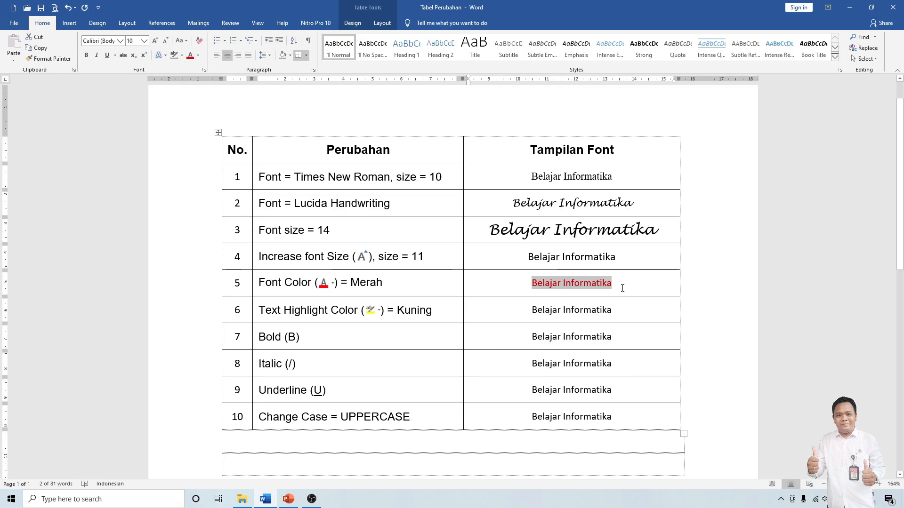
pyautogui.click(622, 288)
pyautogui.moveTo(623, 286); pyautogui.dragTo(538, 283)
pyautogui.click(529, 310)
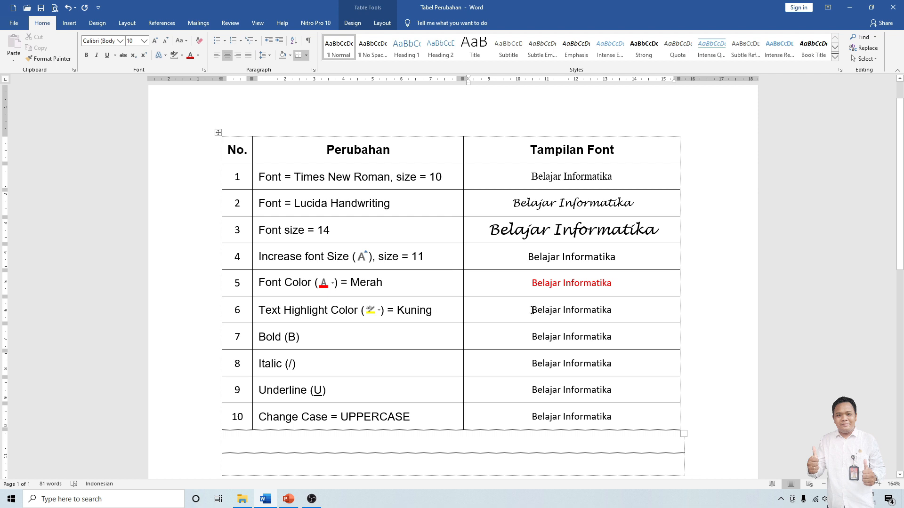
# Step: Highlight the row 6 sample text in the Tampilan Font column in Yellow
pyautogui.moveTo(530, 310); pyautogui.dragTo(620, 315)
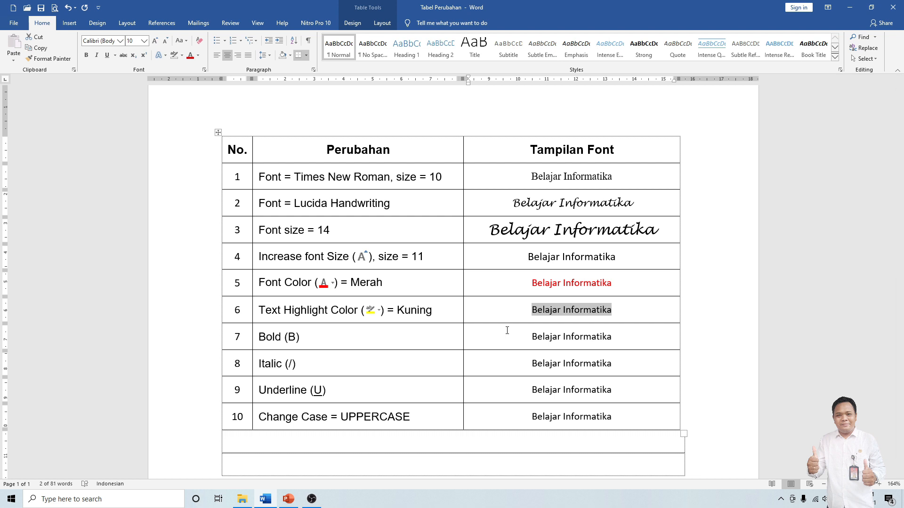
pyautogui.click(531, 311)
pyautogui.moveTo(531, 312); pyautogui.dragTo(609, 313)
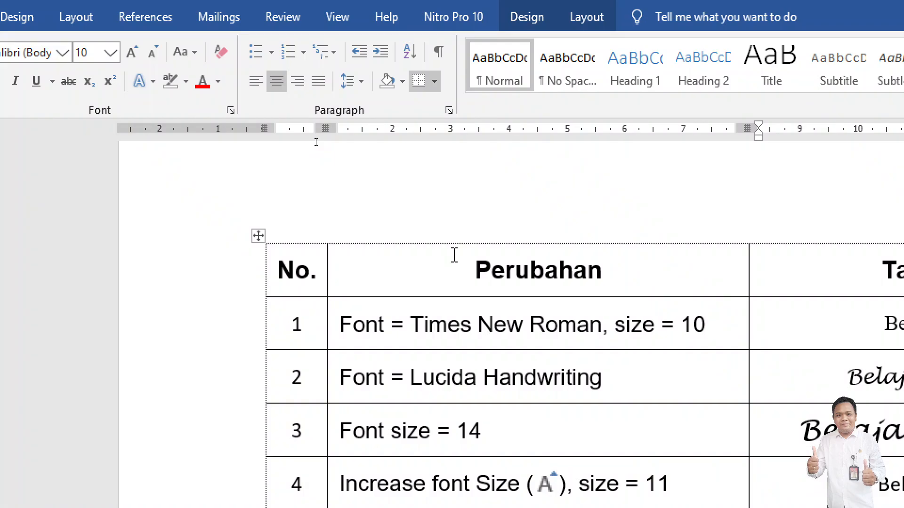
pyautogui.click(190, 86)
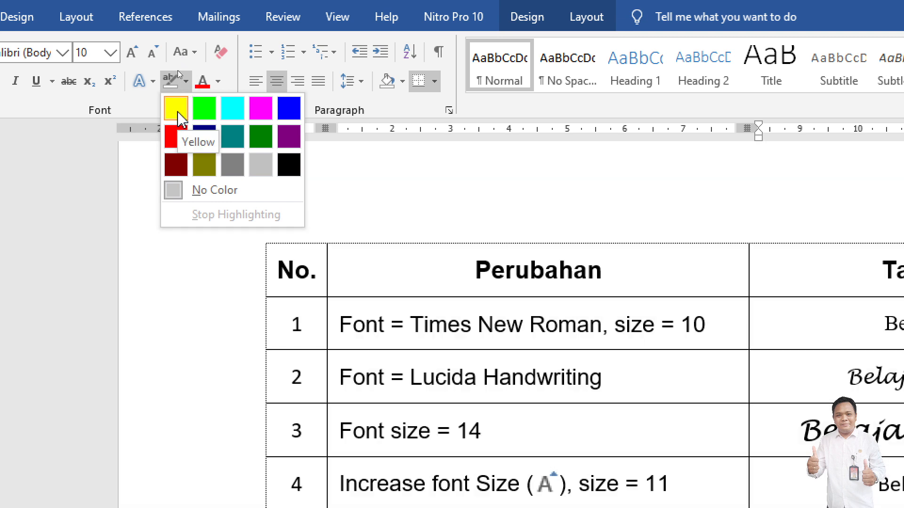
pyautogui.click(177, 109)
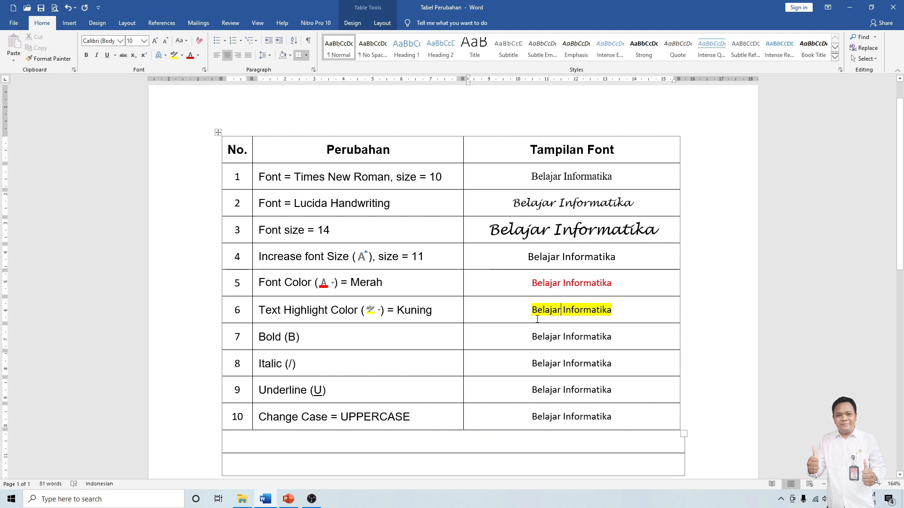
pyautogui.moveTo(534, 312); pyautogui.dragTo(612, 311)
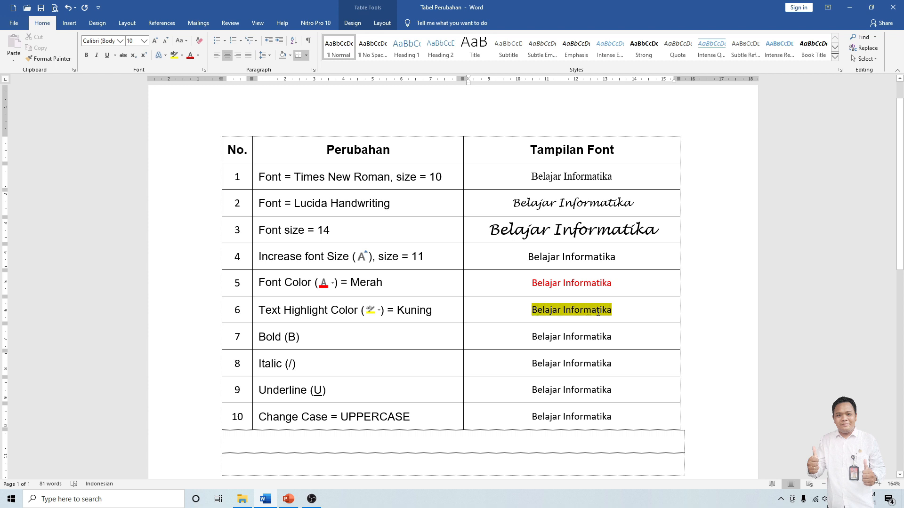
pyautogui.click(550, 340)
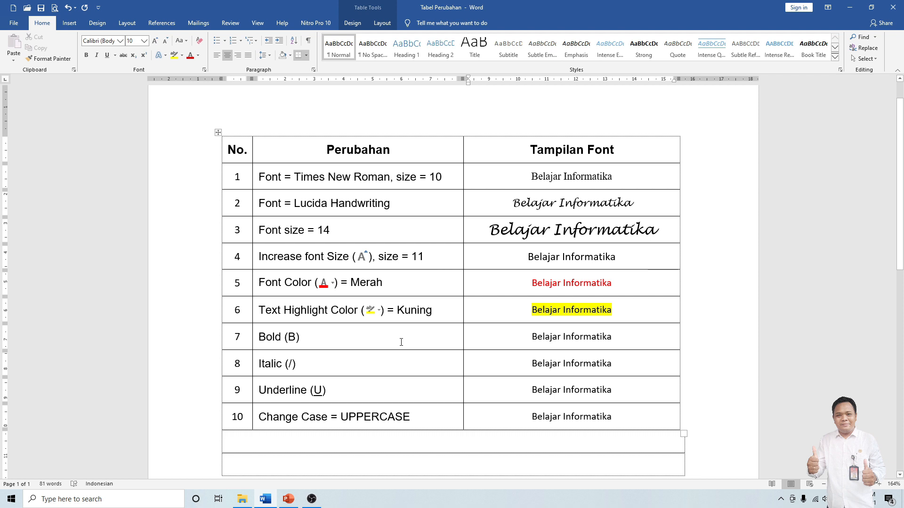
# Step: Make the row 7 sample text in the Tampilan Font column bold and save the document
pyautogui.moveTo(532, 337); pyautogui.dragTo(595, 336)
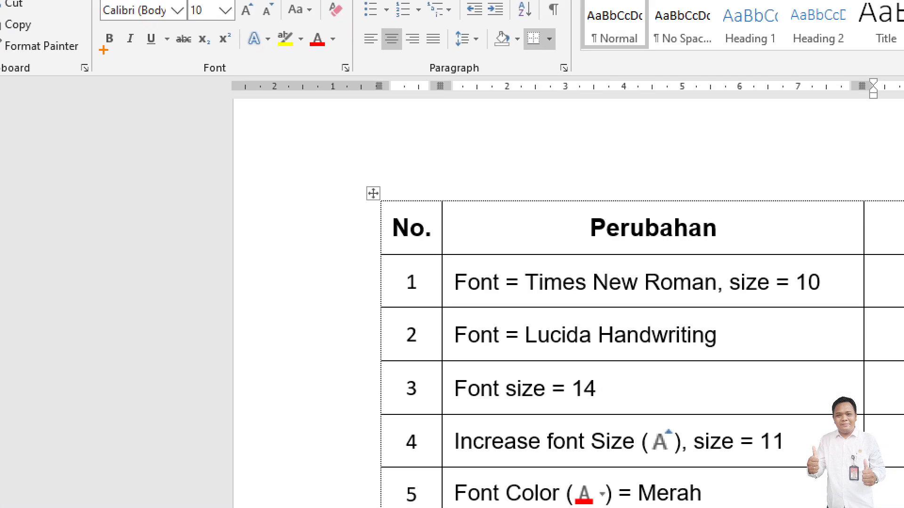
pyautogui.moveTo(104, 49); pyautogui.dragTo(122, 46)
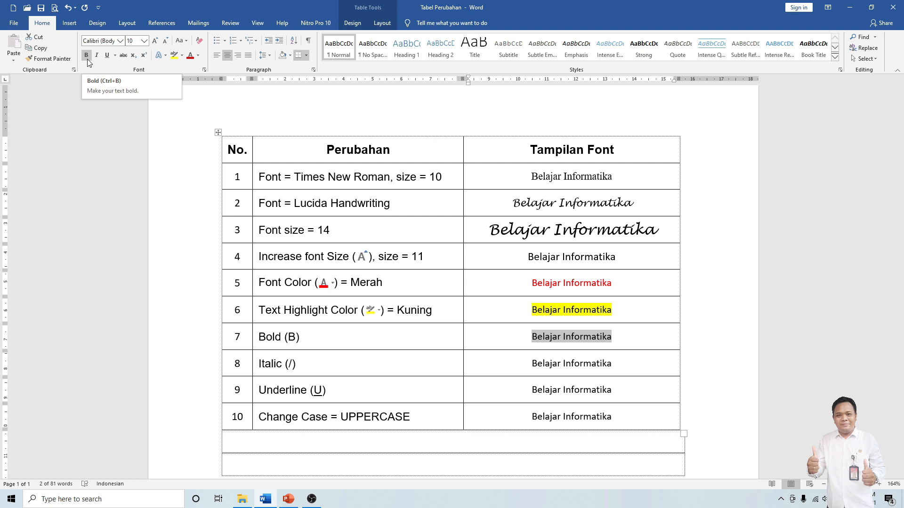
pyautogui.click(86, 56)
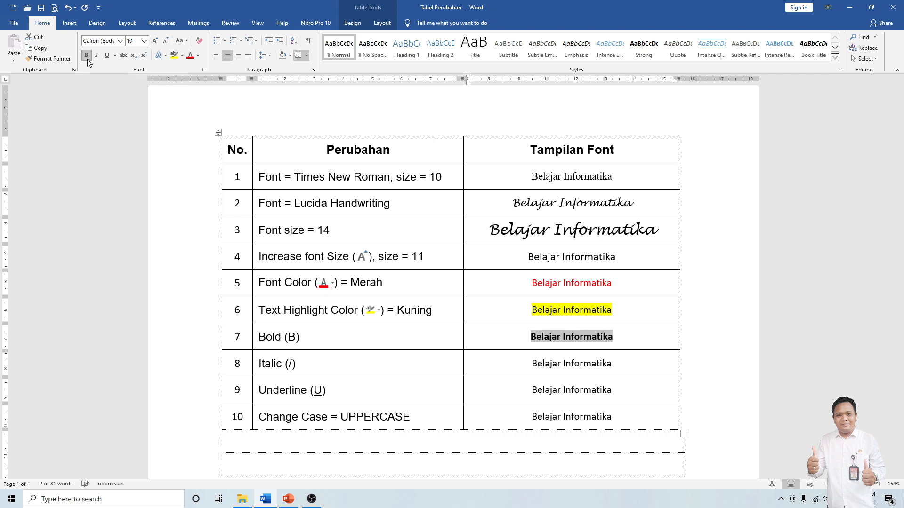
pyautogui.click(617, 369)
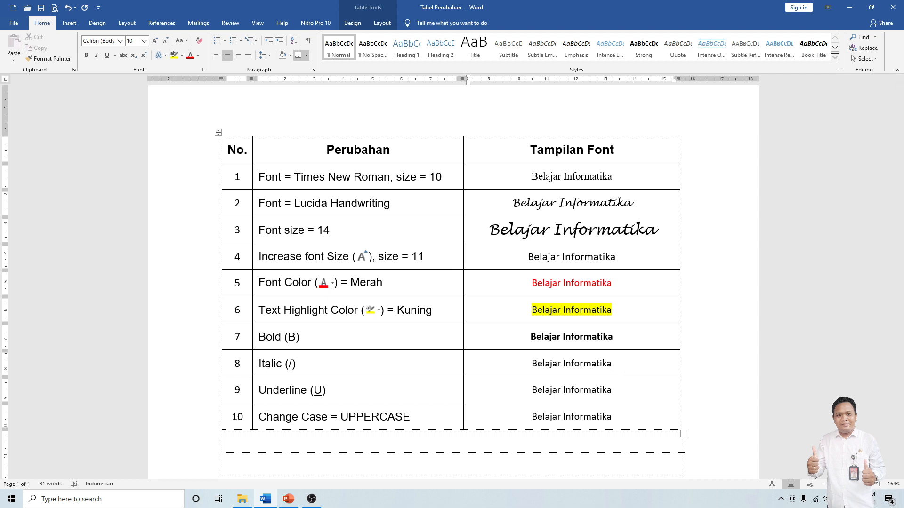
pyautogui.keyDown('ctrl'); pyautogui.scroll(11, 710, 417); pyautogui.keyUp('ctrl')
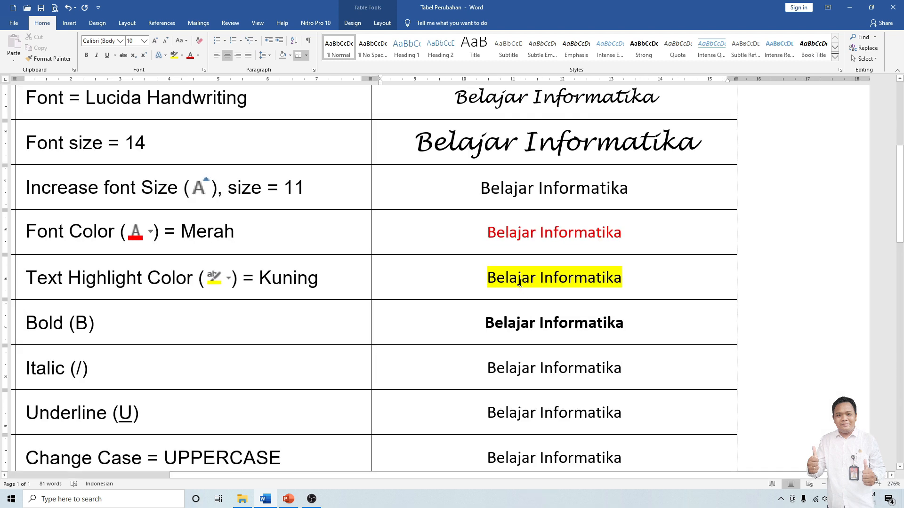
pyautogui.moveTo(482, 323); pyautogui.dragTo(624, 323)
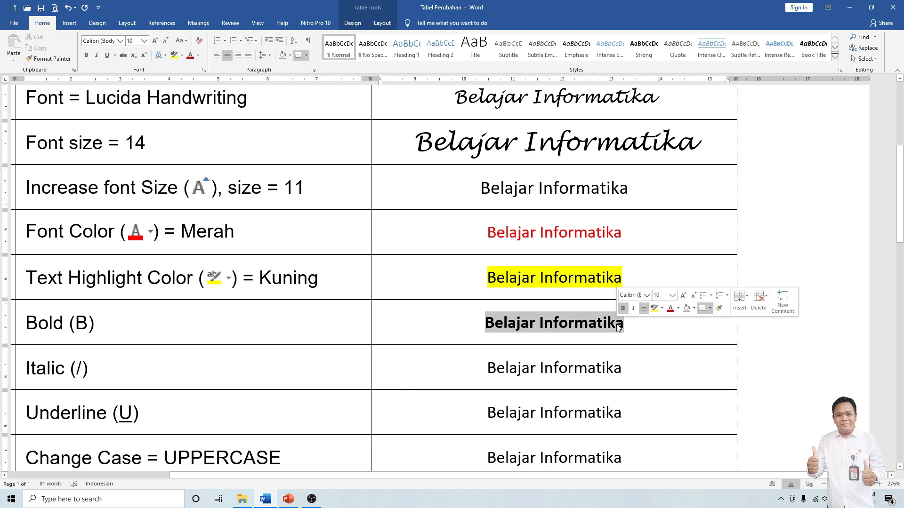
pyautogui.click(622, 360)
pyautogui.click(631, 405)
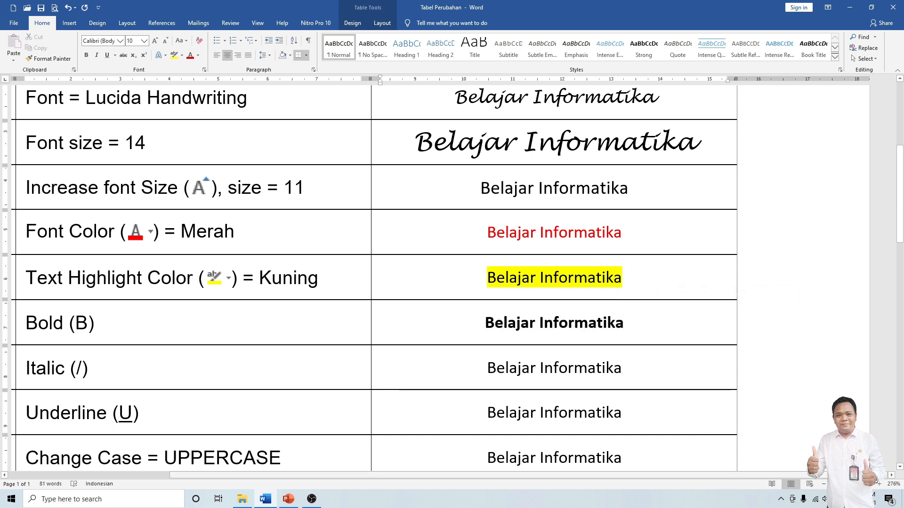
pyautogui.scroll(-12, 628, 425)
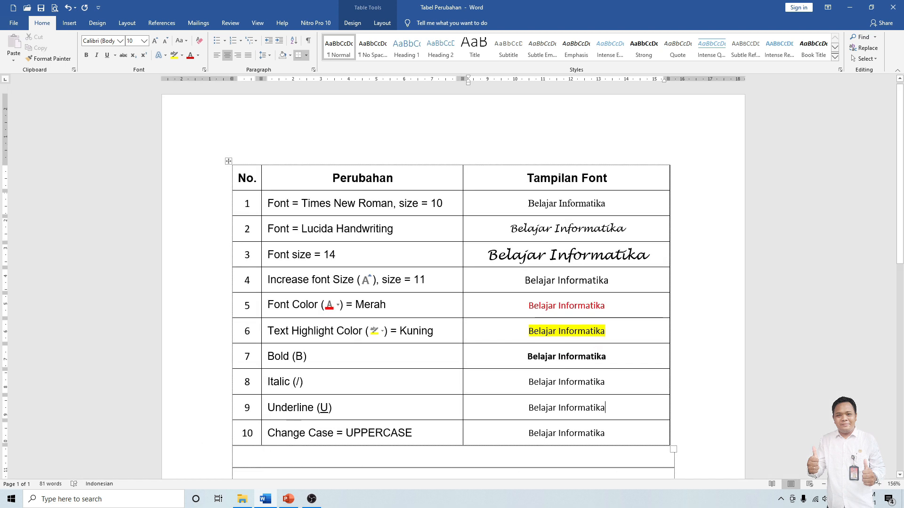
pyautogui.hotkey('ctrl', 's')
# Step: Italicize the row 8 sample text in the Tampilan Font column and deselect it
pyautogui.moveTo(528, 381); pyautogui.dragTo(605, 382)
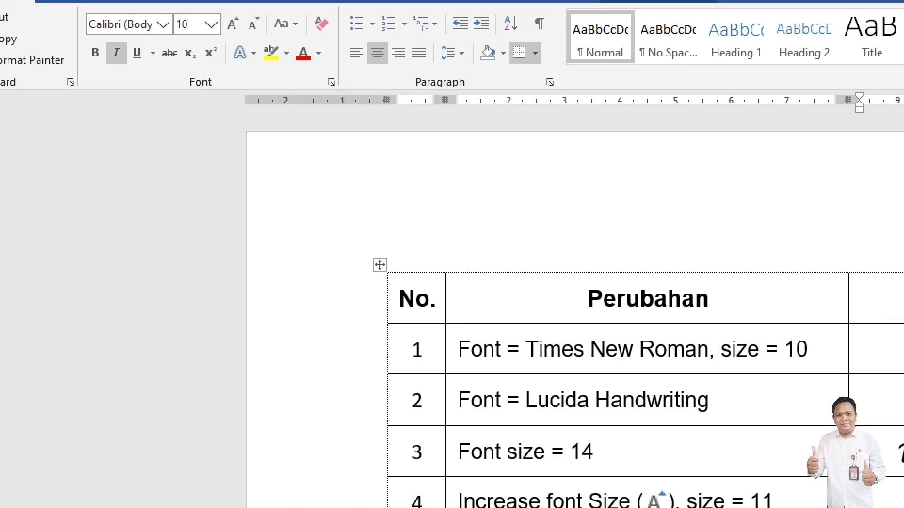
pyautogui.click(96, 60)
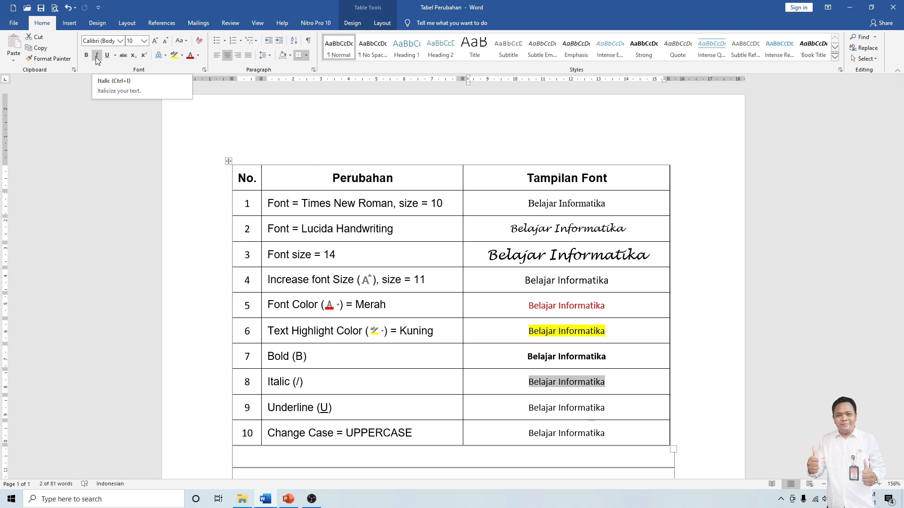
pyautogui.click(97, 56)
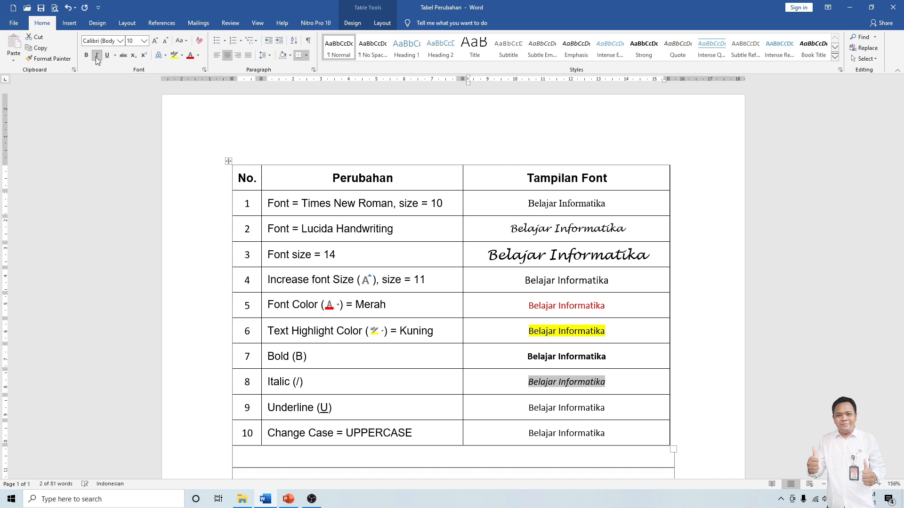
pyautogui.click(605, 385)
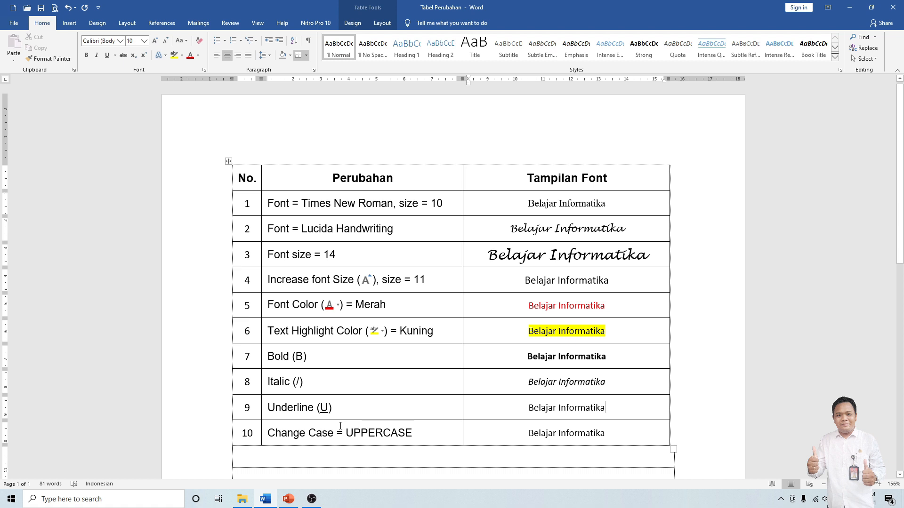
# Step: Underline the row 9 sample text in the Tampilan Font column and deselect it
pyautogui.moveTo(528, 408); pyautogui.dragTo(601, 409)
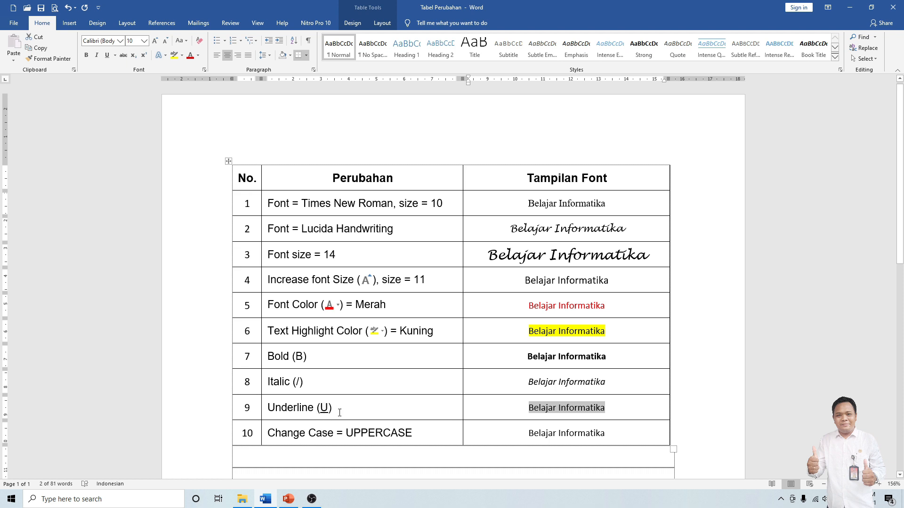
pyautogui.click(107, 56)
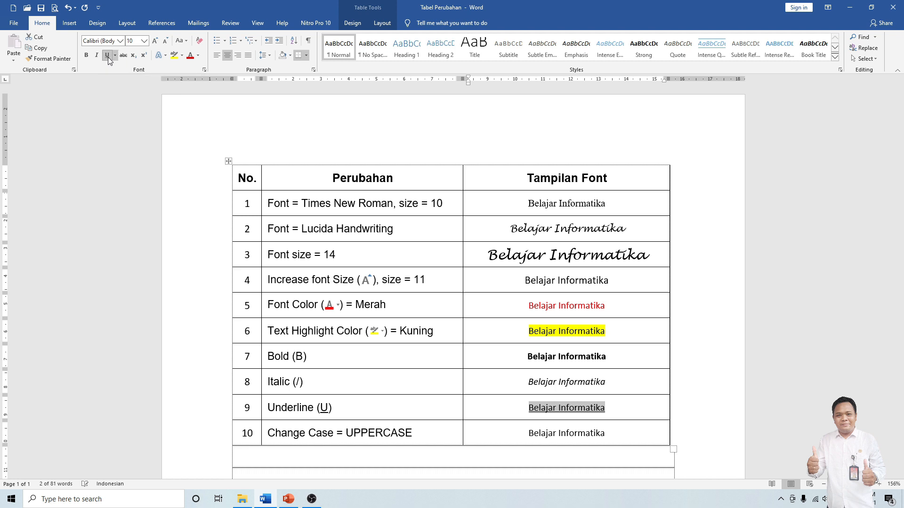
pyautogui.click(630, 413)
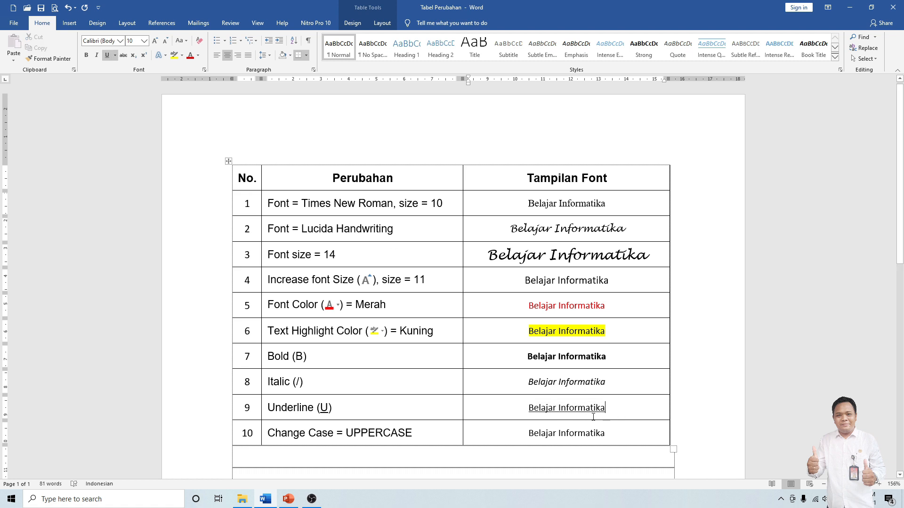
# Step: Change the case of the row 10 sample text in the Tampilan Font column to UPPERCASE
pyautogui.scroll(-5, 640, 397)
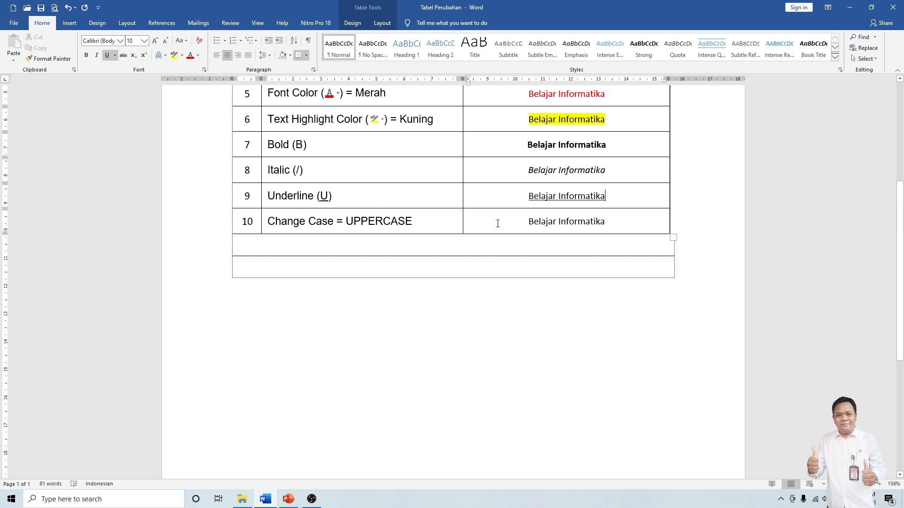
pyautogui.moveTo(527, 222); pyautogui.dragTo(602, 220)
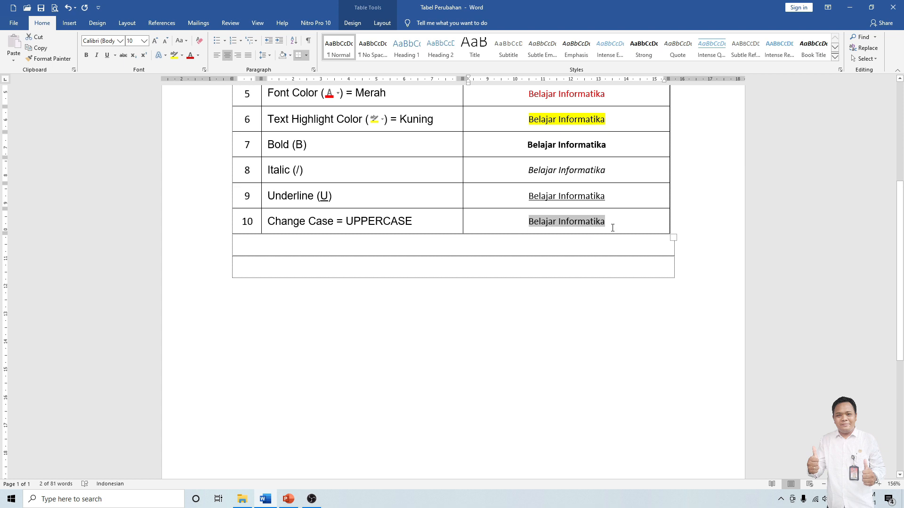
pyautogui.click(560, 236)
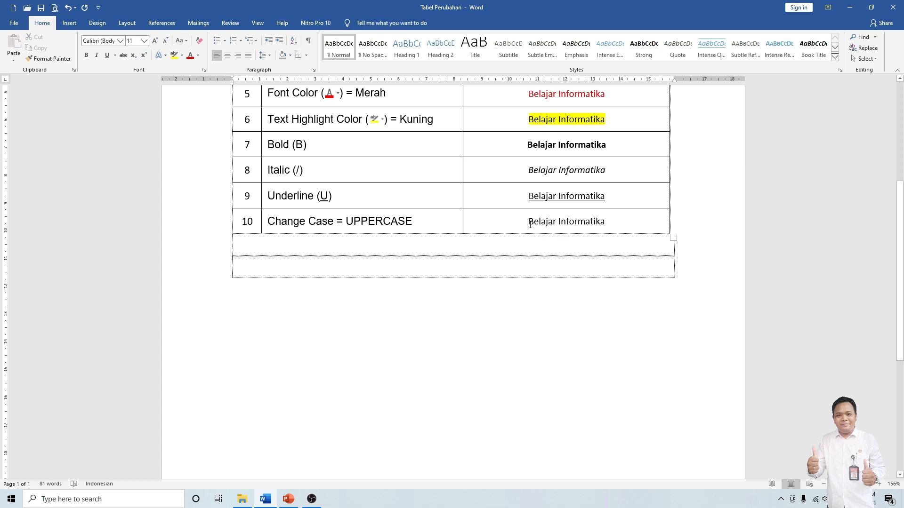
pyautogui.doubleClick(530, 224)
pyautogui.click(559, 224)
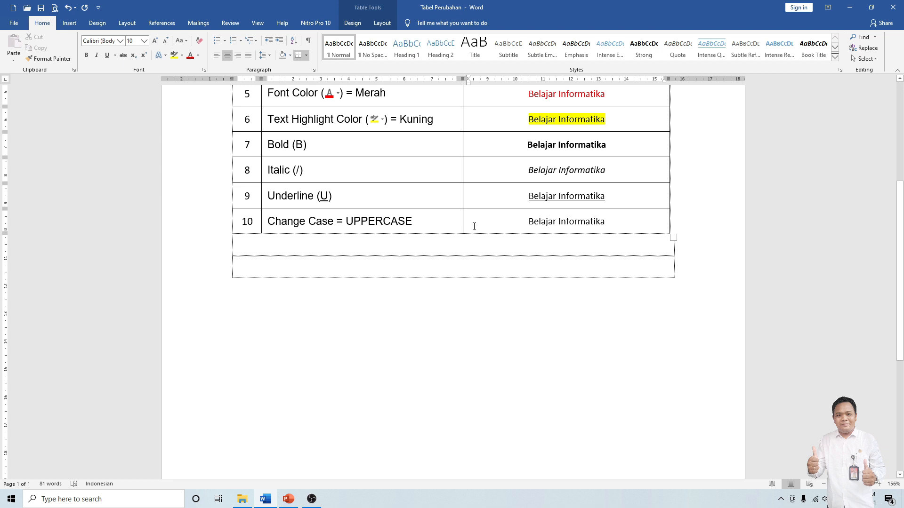
pyautogui.moveTo(528, 225); pyautogui.dragTo(629, 224)
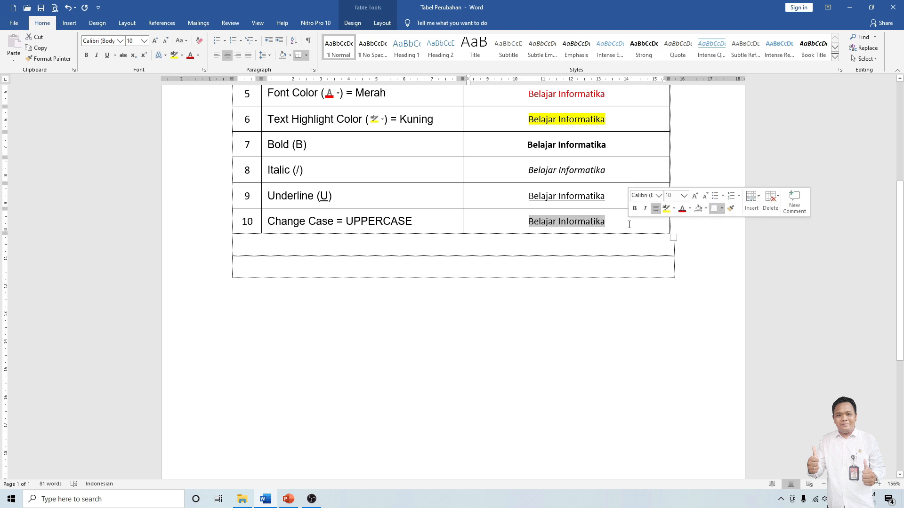
pyautogui.click(504, 259)
pyautogui.moveTo(528, 221); pyautogui.dragTo(596, 222)
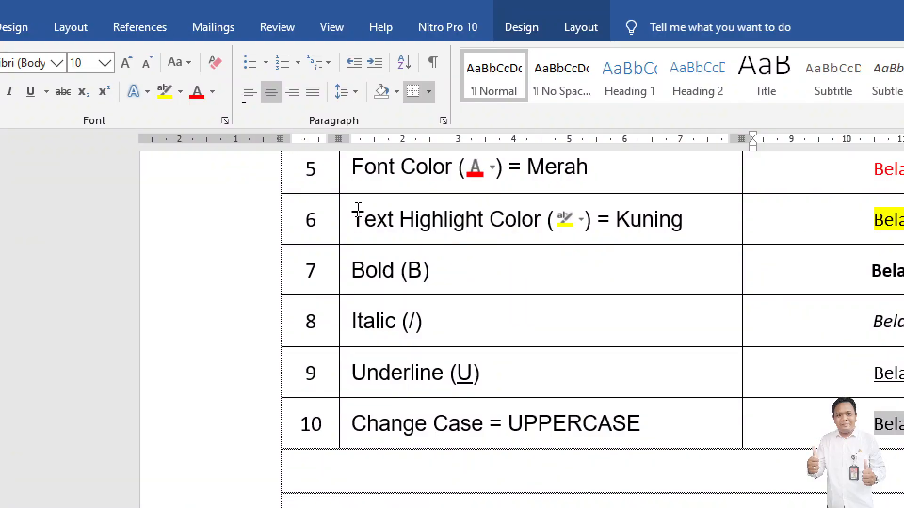
pyautogui.click(194, 66)
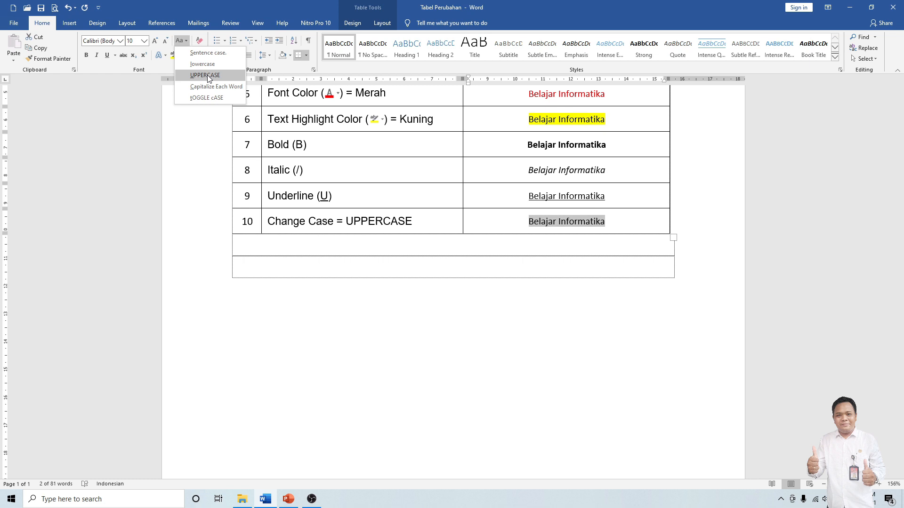
pyautogui.click(230, 133)
pyautogui.click(557, 243)
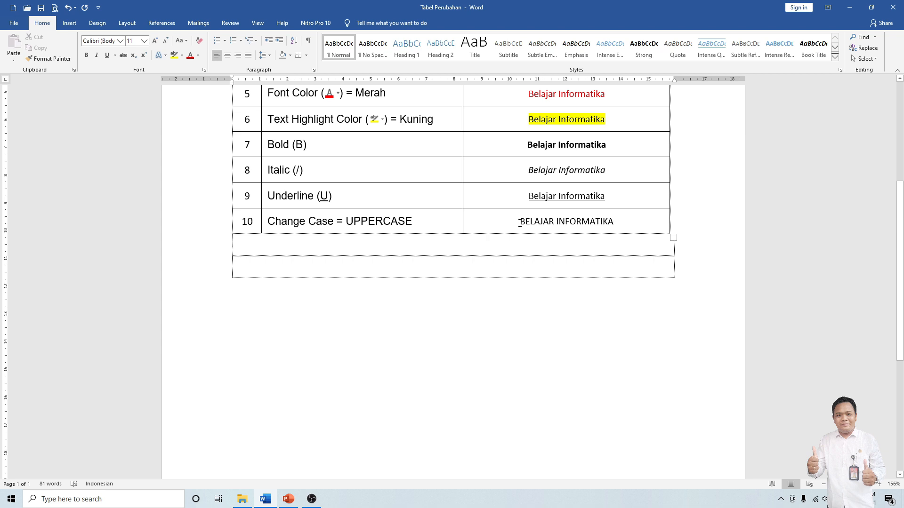
pyautogui.moveTo(519, 223); pyautogui.dragTo(613, 223)
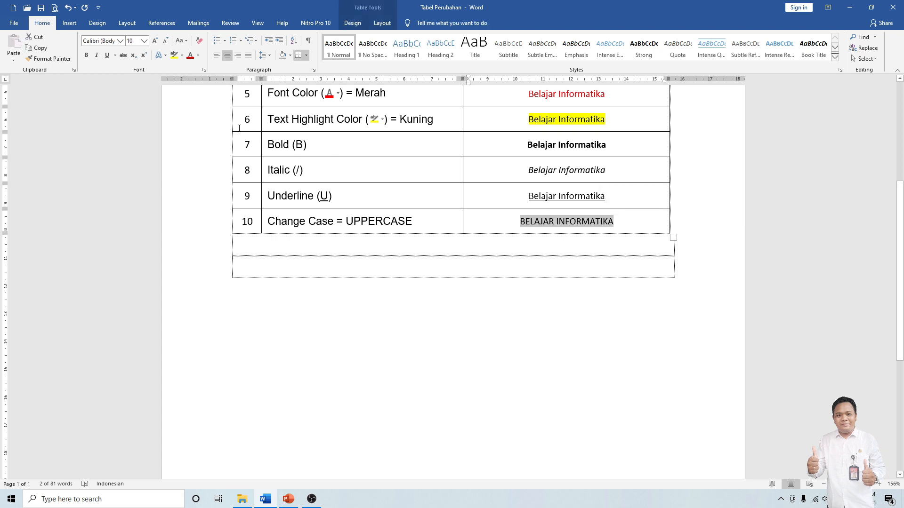
# Step: Change the case of the row 10 sample text in the Tampilan Font column to lowercase and deselect it
pyautogui.click(186, 43)
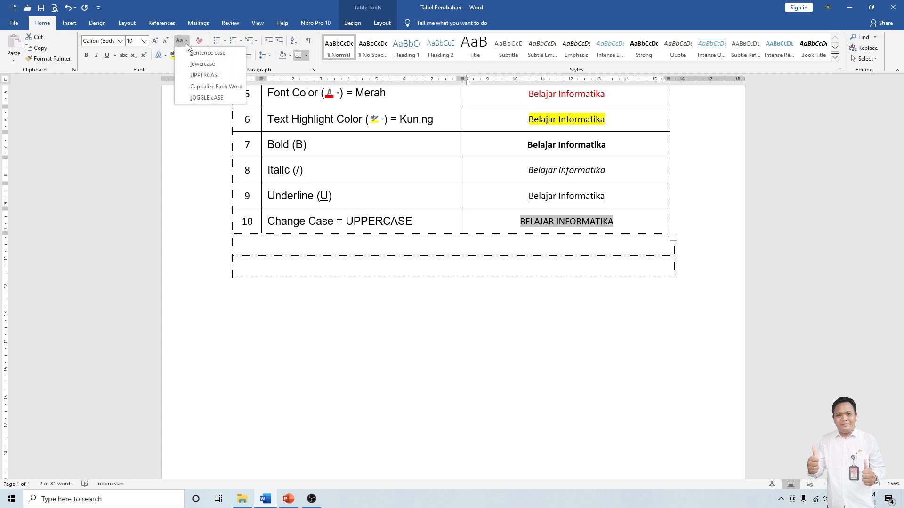
pyautogui.click(202, 64)
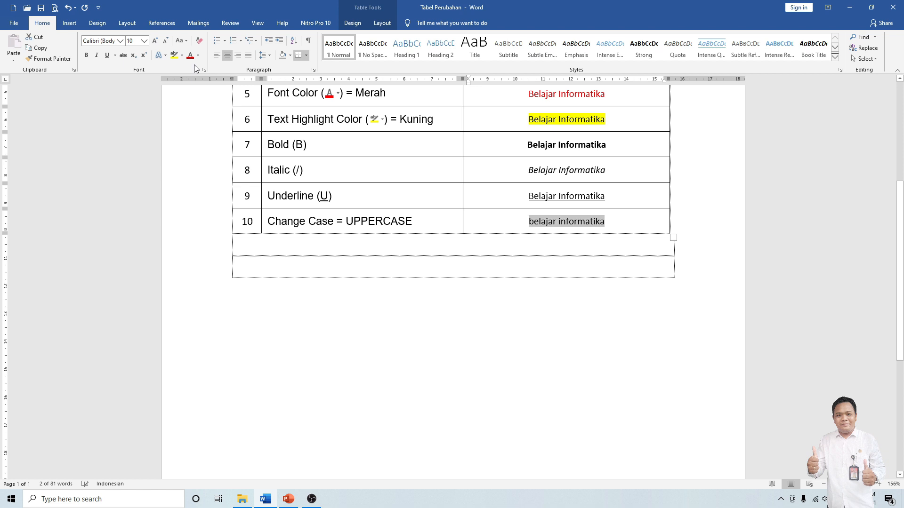
pyautogui.click(541, 272)
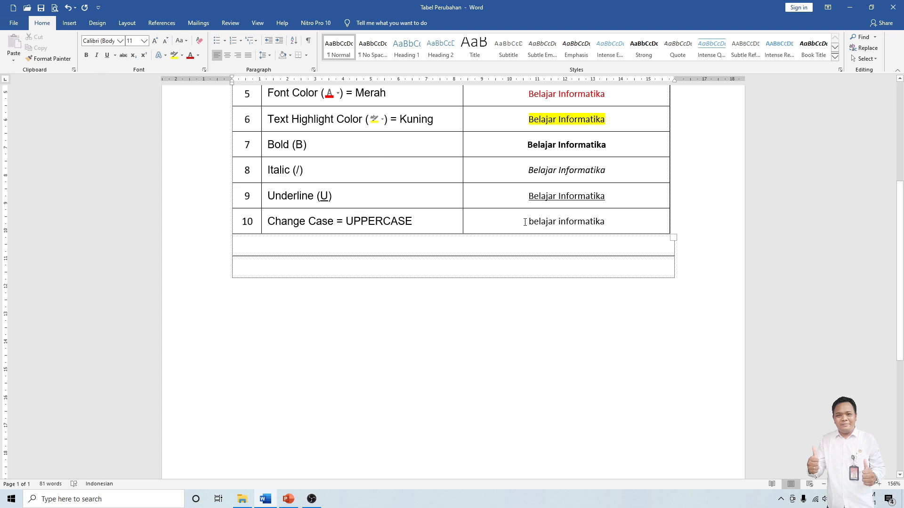
# Step: Change the row 10 sample text in the Tampilan Font column back to UPPERCASE and deselect it
pyautogui.moveTo(525, 222); pyautogui.dragTo(605, 222)
pyautogui.click(143, 44)
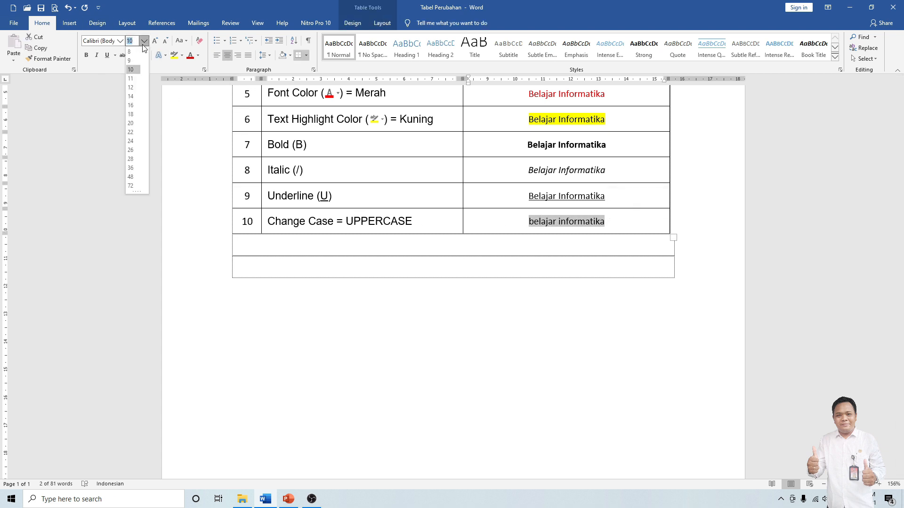
pyautogui.click(181, 41)
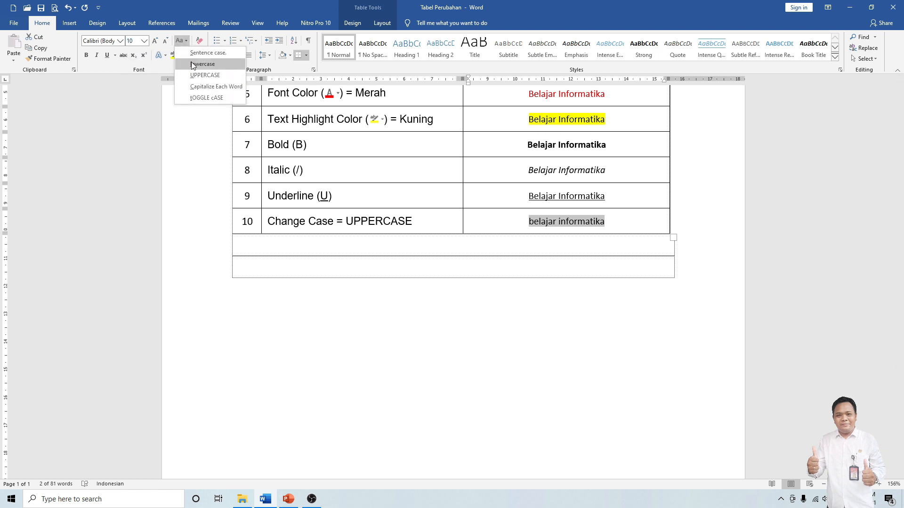
pyautogui.click(204, 75)
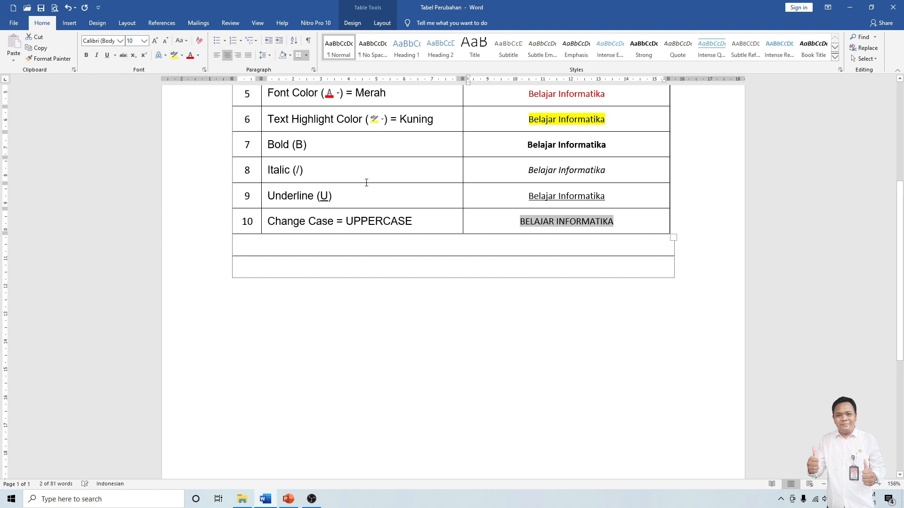
pyautogui.click(442, 244)
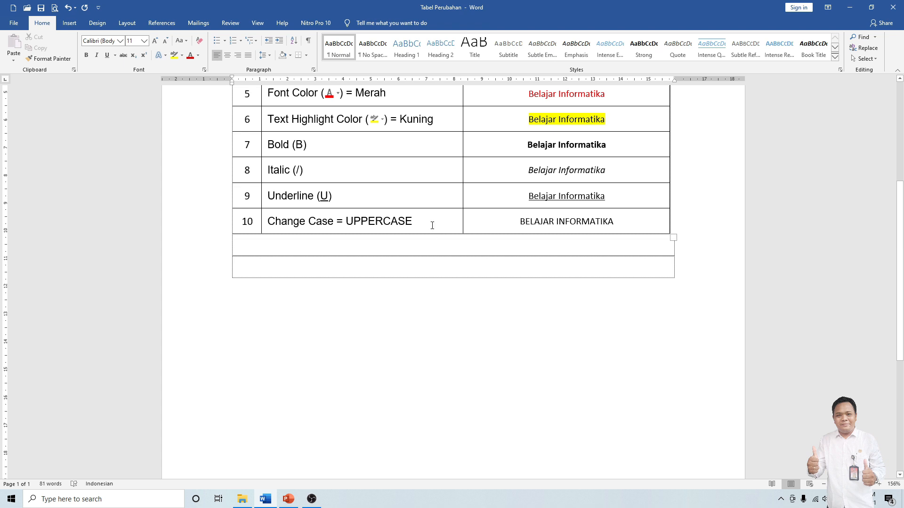
pyautogui.scroll(5, 432, 226)
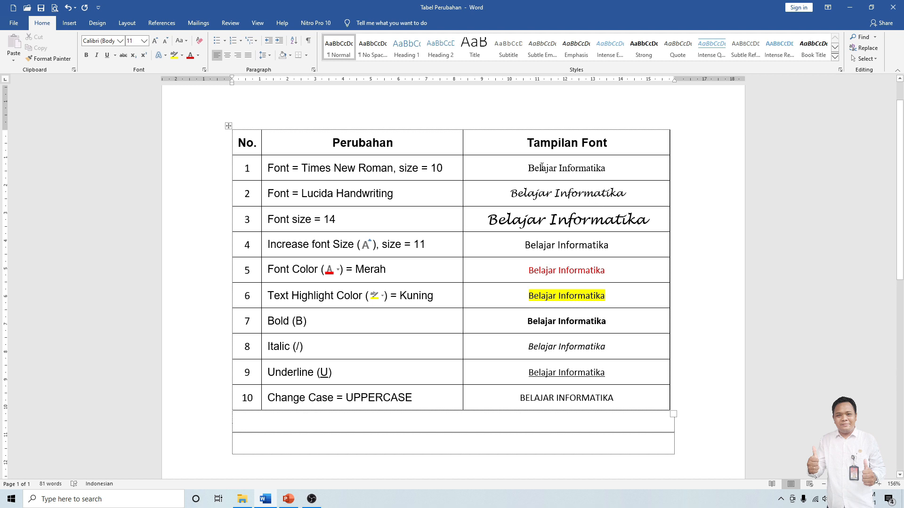
pyautogui.moveTo(530, 168); pyautogui.dragTo(605, 169)
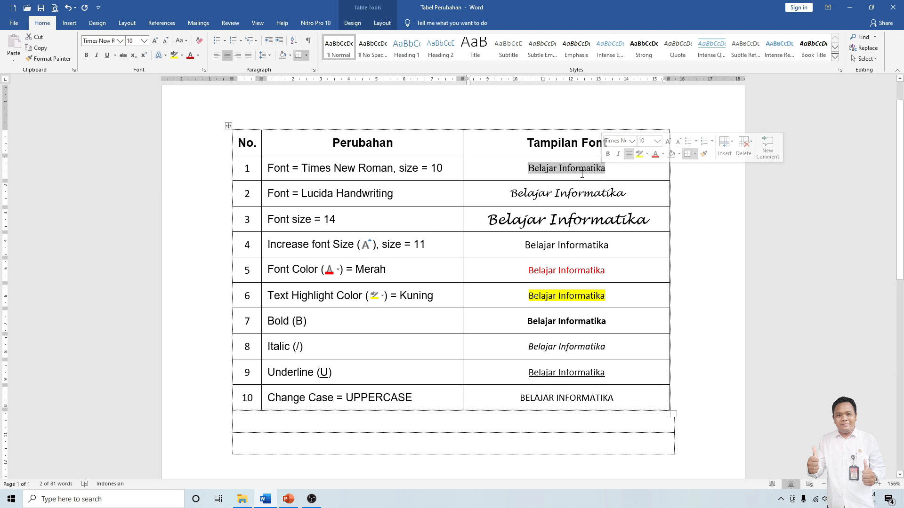
pyautogui.click(535, 176)
pyautogui.moveTo(528, 168); pyautogui.dragTo(540, 170)
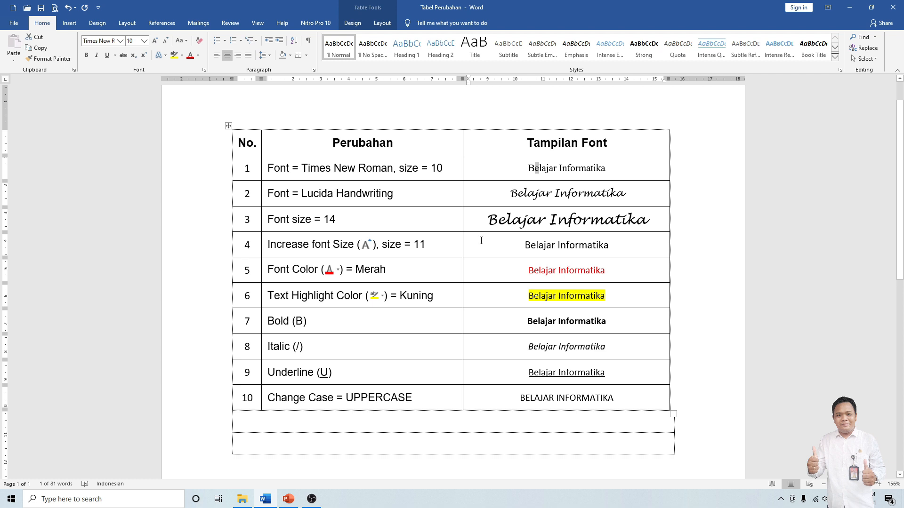
pyautogui.click(615, 176)
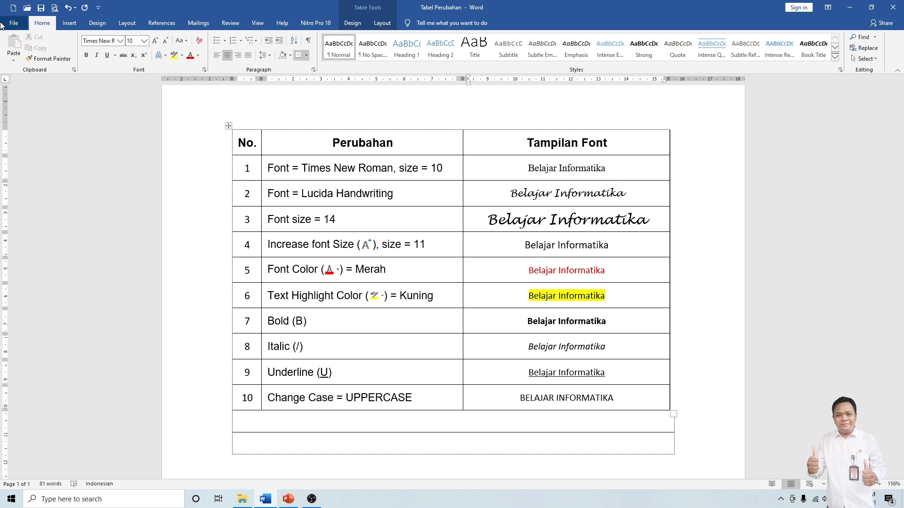
# Step: Create a new blank document
pyautogui.click(16, 23)
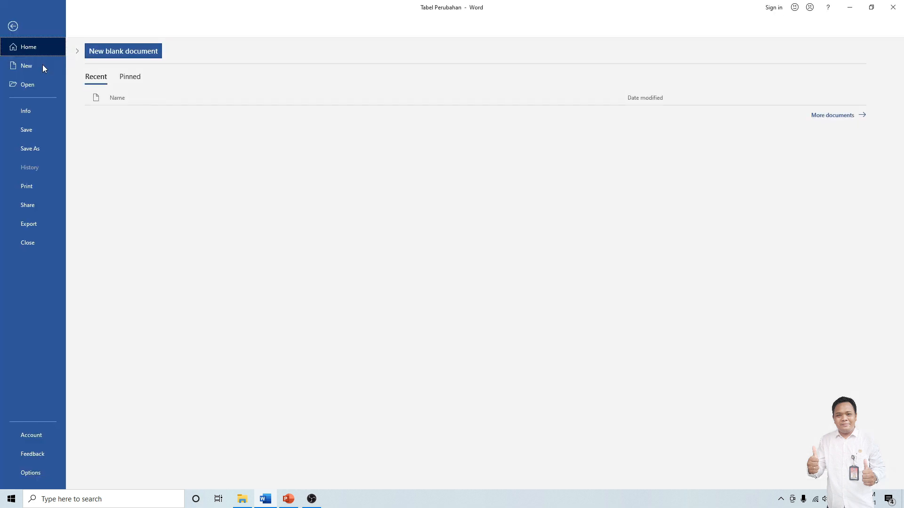
pyautogui.click(33, 70)
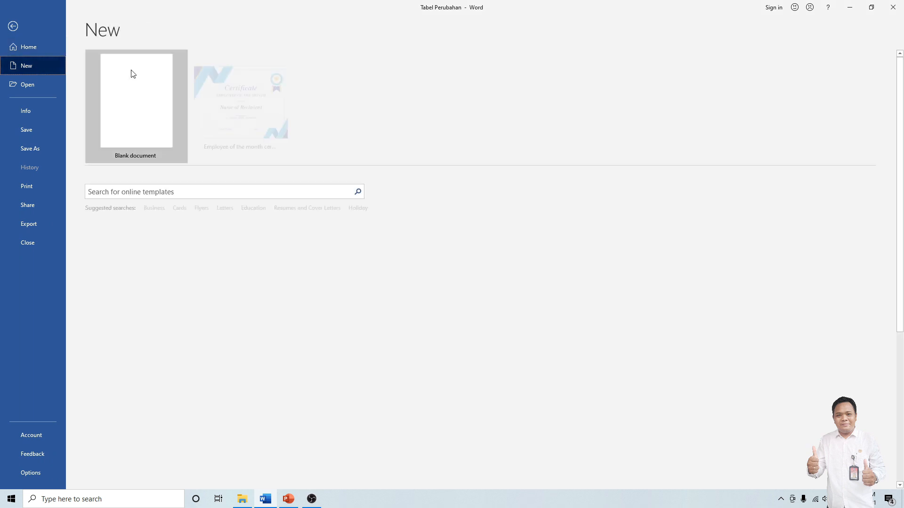
pyautogui.click(136, 109)
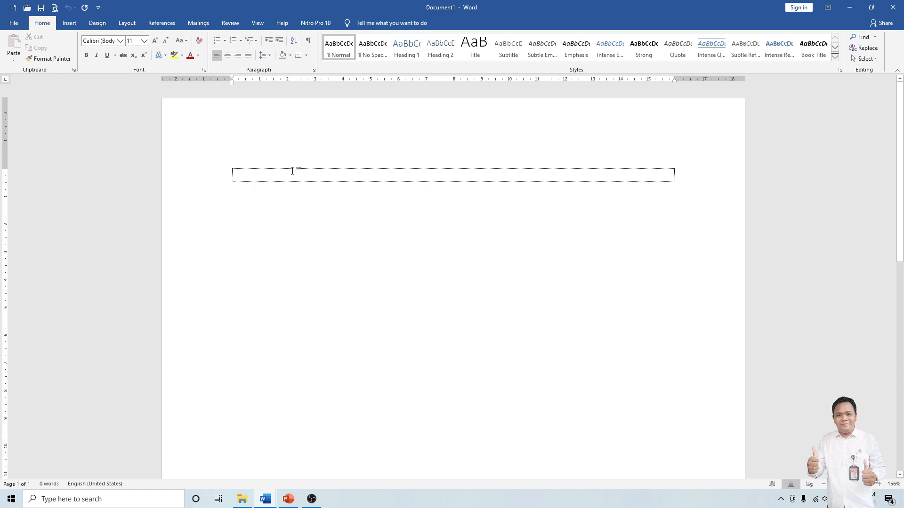
# Step: Set the font of the blank document's first line to Times New Roman, size 12
pyautogui.click(119, 45)
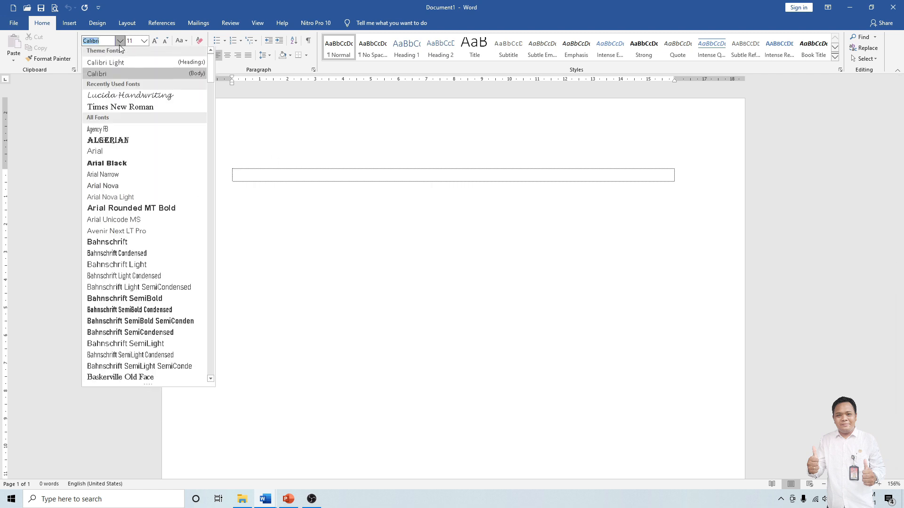
pyautogui.click(120, 107)
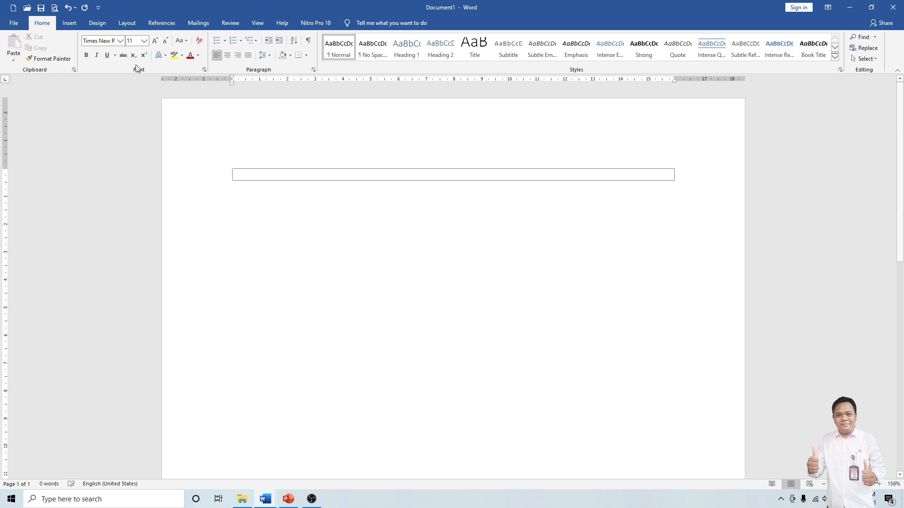
pyautogui.click(145, 44)
pyautogui.click(130, 90)
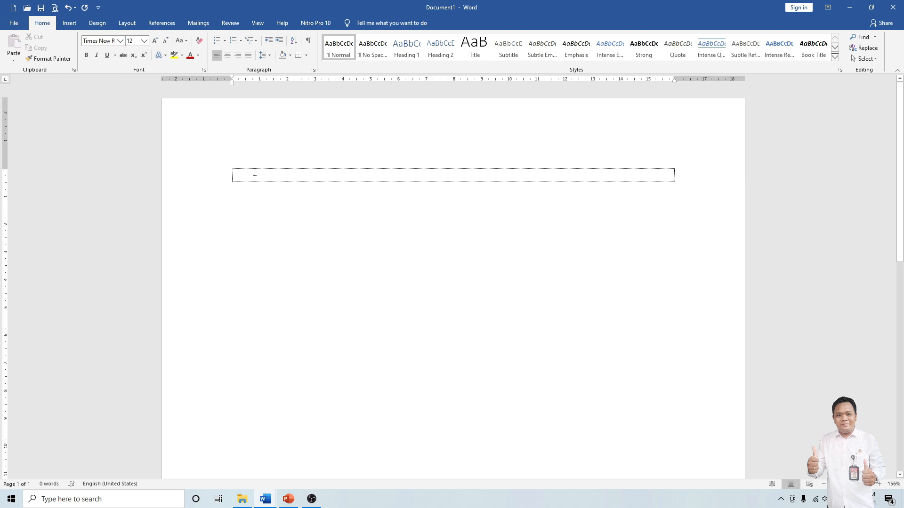
# Step: Enter the text "Saya belajar surat" on the first line of the document
pyautogui.write('saya')
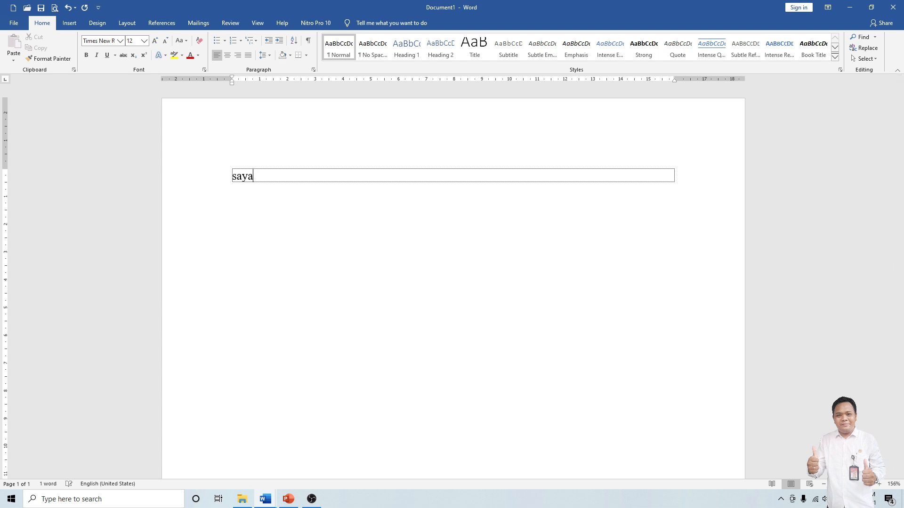
pyautogui.write(' belajar')
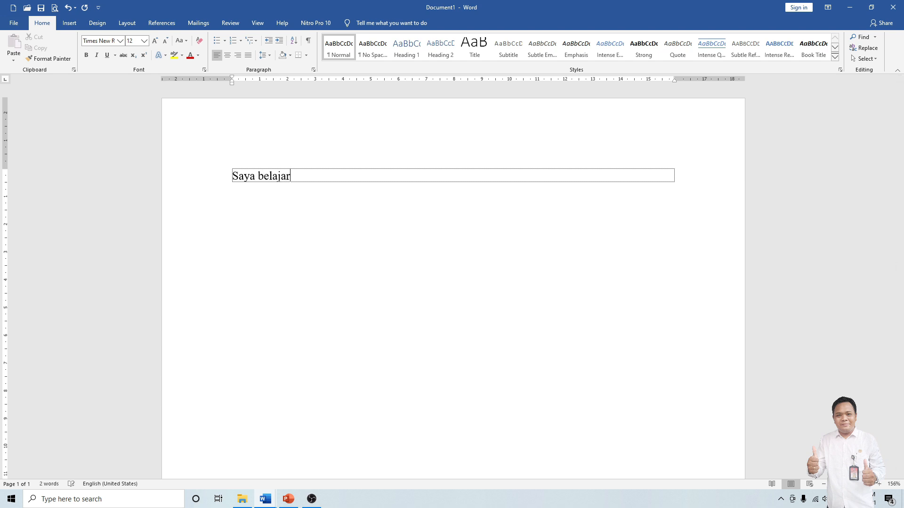
pyautogui.write(' surat')
pyautogui.click(273, 178)
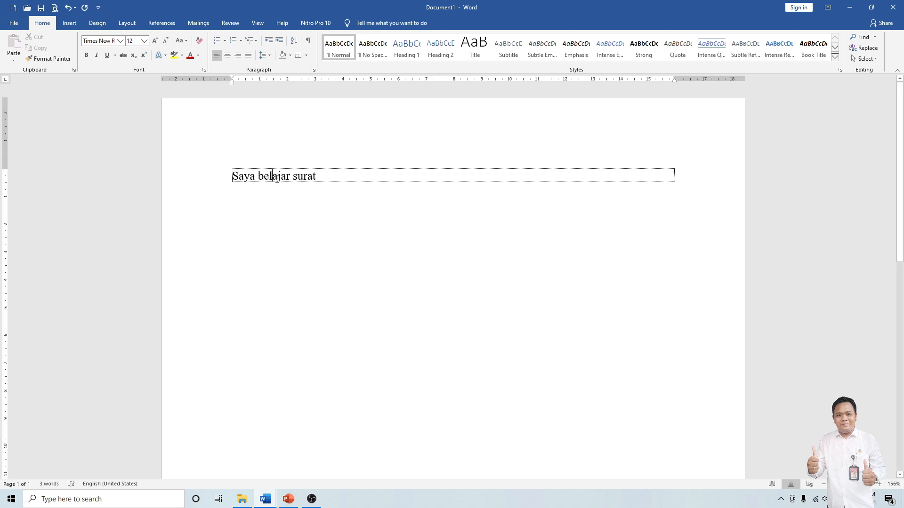
pyautogui.moveTo(330, 177); pyautogui.dragTo(231, 177)
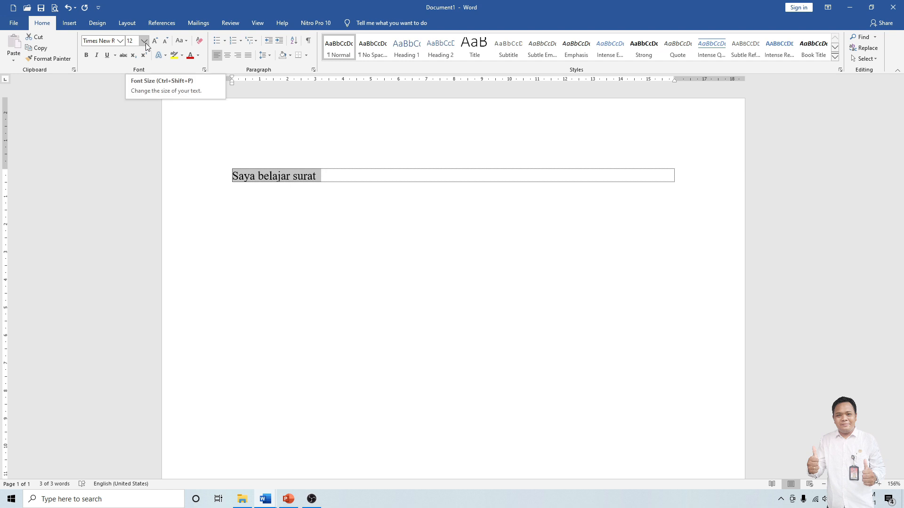
pyautogui.click(331, 178)
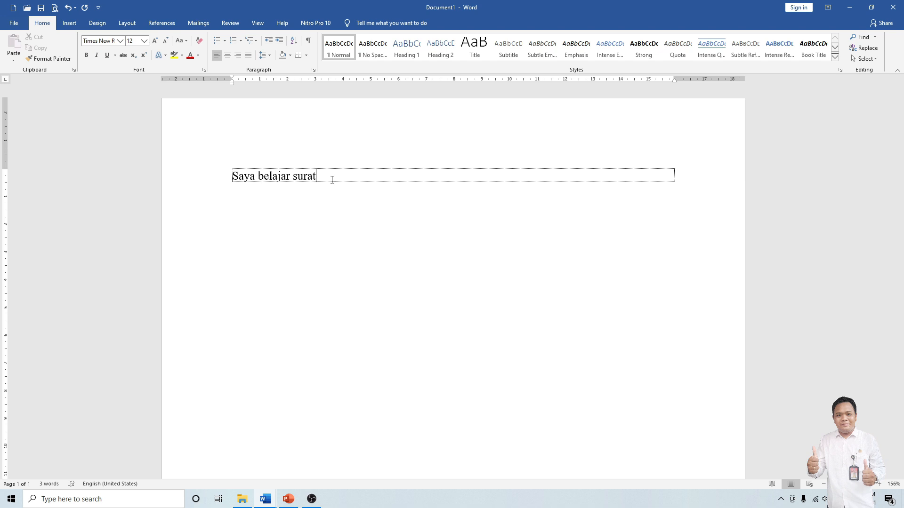
# Step: Switch back to the Tabel Perubahan document
pyautogui.click(265, 498)
pyautogui.click(235, 465)
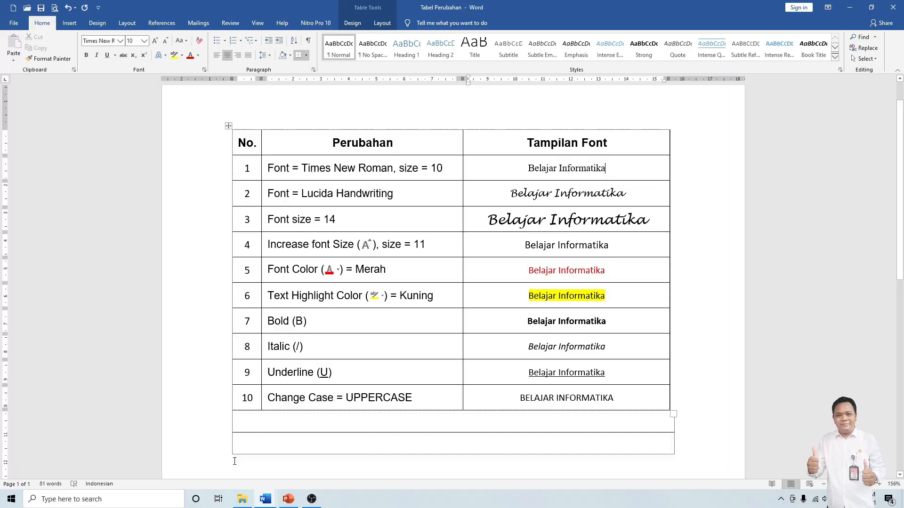
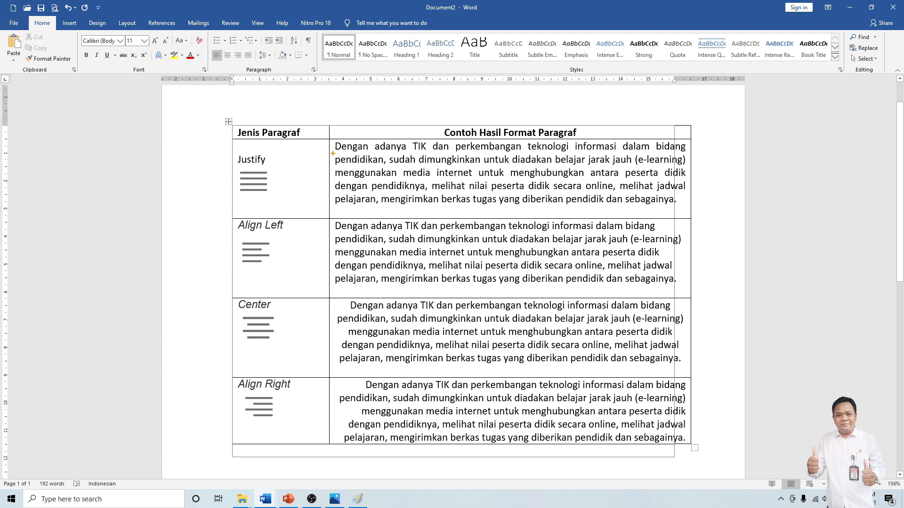
# Step: Mark the text edges of the Justify, Align Left, Center and Align Right examples with freehand annotation strokes, and clear the annotations
pyautogui.moveTo(330, 146); pyautogui.dragTo(335, 189)
pyautogui.moveTo(686, 142); pyautogui.dragTo(691, 208)
pyautogui.moveTo(239, 239); pyautogui.dragTo(276, 235)
pyautogui.moveTo(237, 246); pyautogui.dragTo(237, 262)
pyautogui.moveTo(333, 225); pyautogui.dragTo(325, 275)
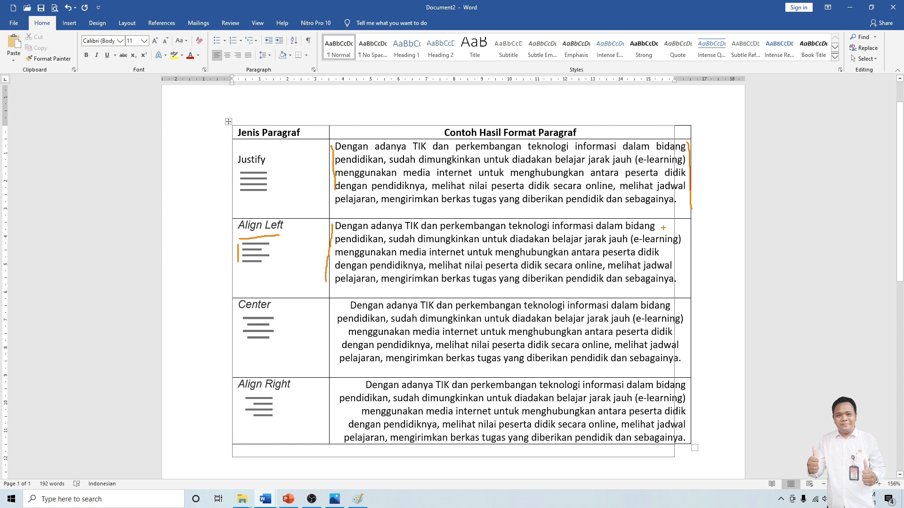
pyautogui.moveTo(664, 227)
pyautogui.mouseDown()
pyautogui.moveTo(675, 228)
pyautogui.moveTo(698, 277)
pyautogui.mouseUp()
pyautogui.moveTo(331, 305); pyautogui.dragTo(338, 305)
pyautogui.moveTo(324, 320); pyautogui.dragTo(332, 320)
pyautogui.moveTo(226, 379)
pyautogui.mouseDown()
pyautogui.moveTo(249, 398)
pyautogui.moveTo(308, 391)
pyautogui.moveTo(222, 373)
pyautogui.mouseUp()
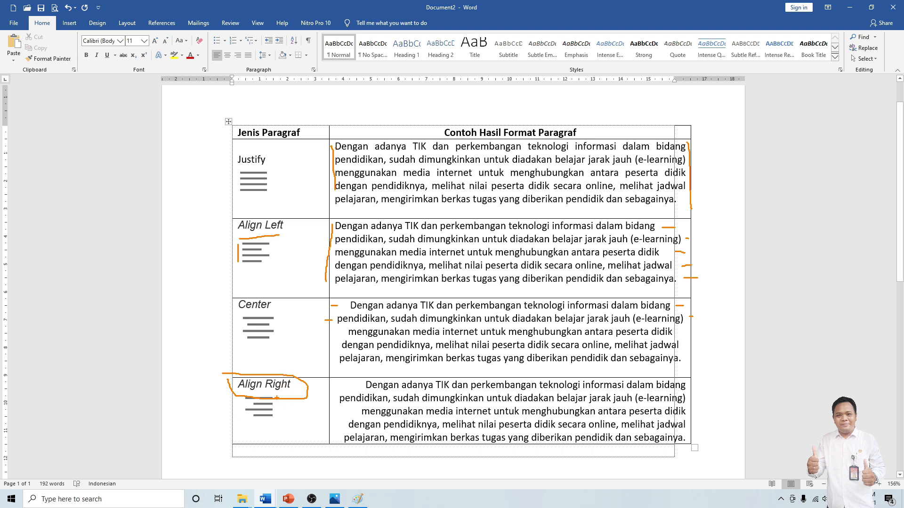
pyautogui.moveTo(278, 403); pyautogui.dragTo(278, 416)
pyautogui.moveTo(213, 362)
pyautogui.mouseDown()
pyautogui.moveTo(202, 350)
pyautogui.moveTo(247, 279)
pyautogui.moveTo(246, 291)
pyautogui.mouseUp()
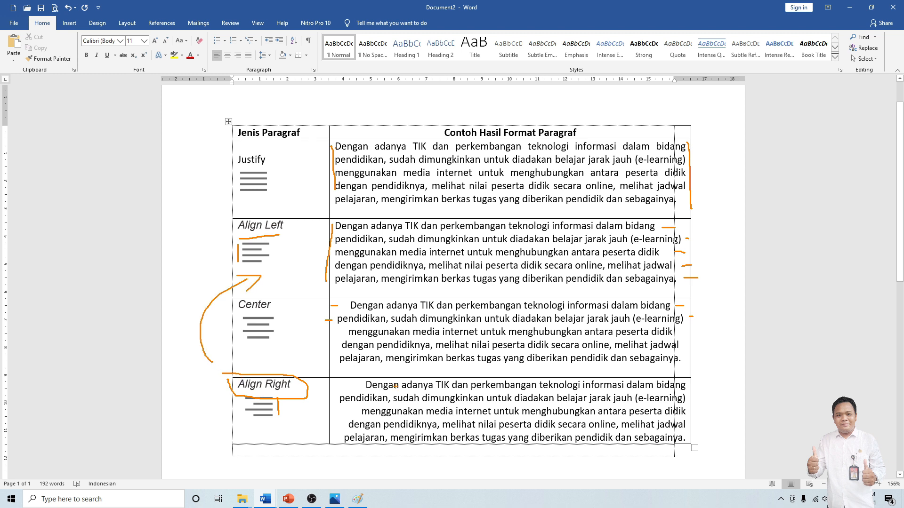
pyautogui.moveTo(332, 385)
pyautogui.mouseDown()
pyautogui.moveTo(348, 384)
pyautogui.moveTo(350, 396)
pyautogui.mouseUp()
pyautogui.click(337, 425)
pyautogui.moveTo(689, 385); pyautogui.dragTo(691, 440)
pyautogui.press('Escape')
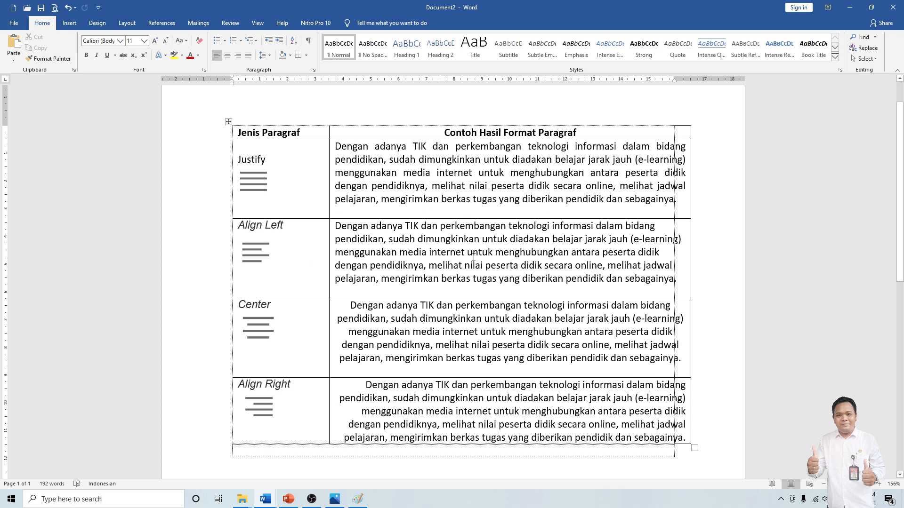
# Step: View the reference picture Jenis Perataan Paragraf.png in Photos, minimize it and switch to Document4 in Word
pyautogui.click(335, 499)
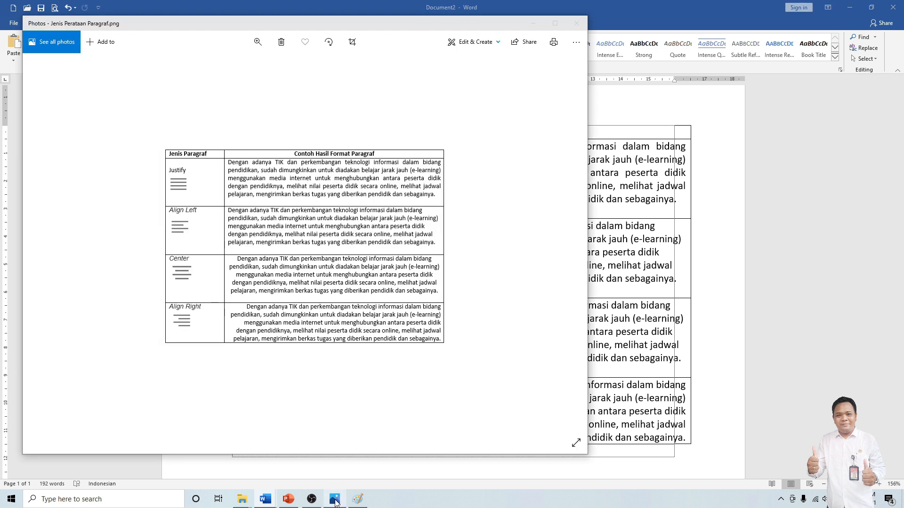
pyautogui.click(534, 24)
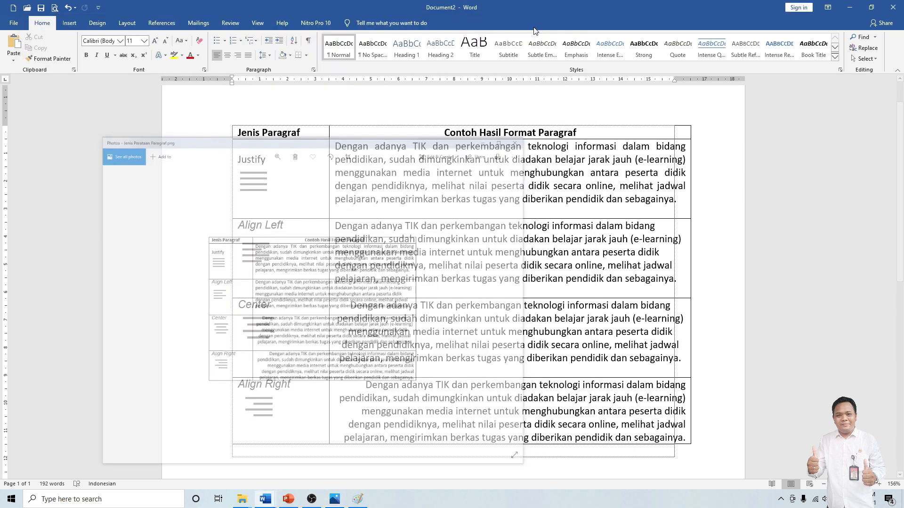
pyautogui.moveTo(265, 500)
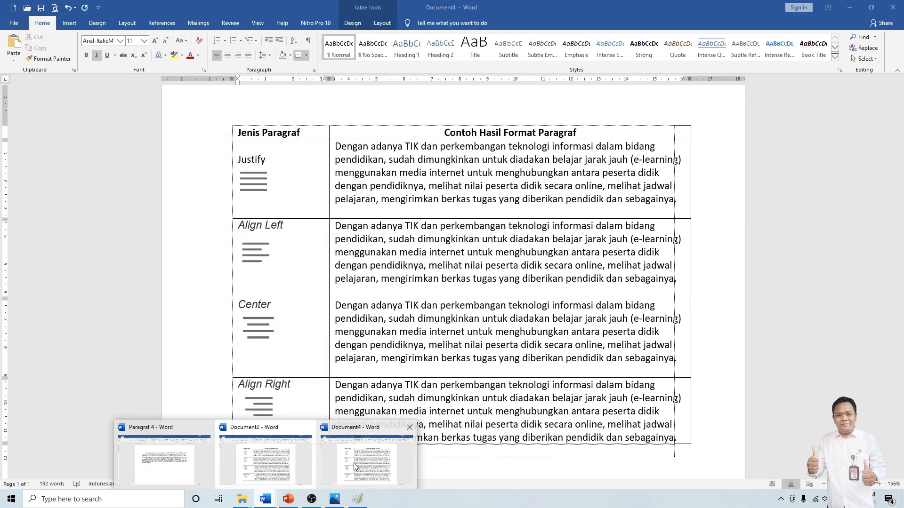
pyautogui.click(334, 469)
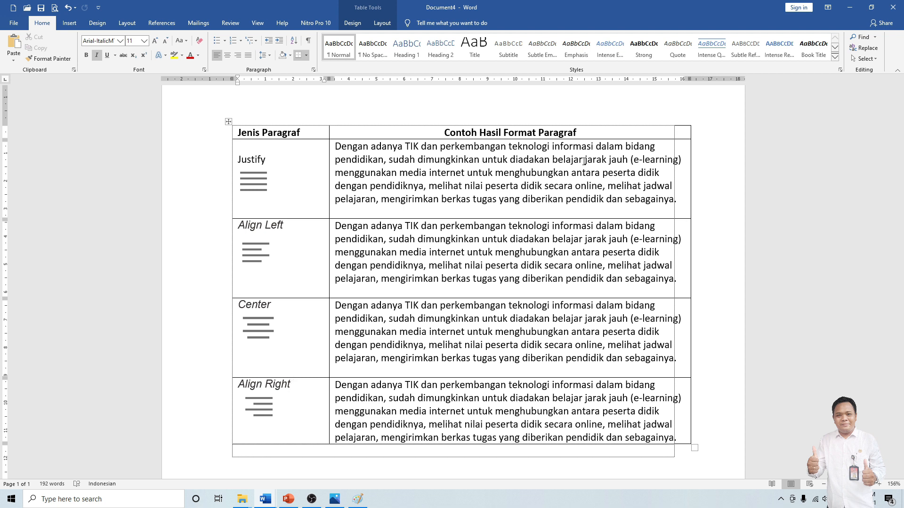
# Step: Justify the sample paragraph in the Justify row of the table
pyautogui.moveTo(343, 148); pyautogui.dragTo(678, 202)
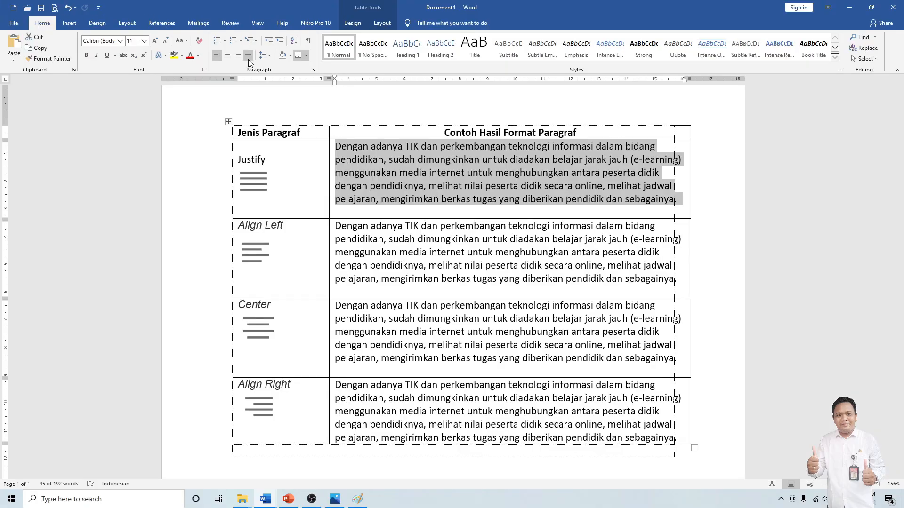
pyautogui.click(248, 60)
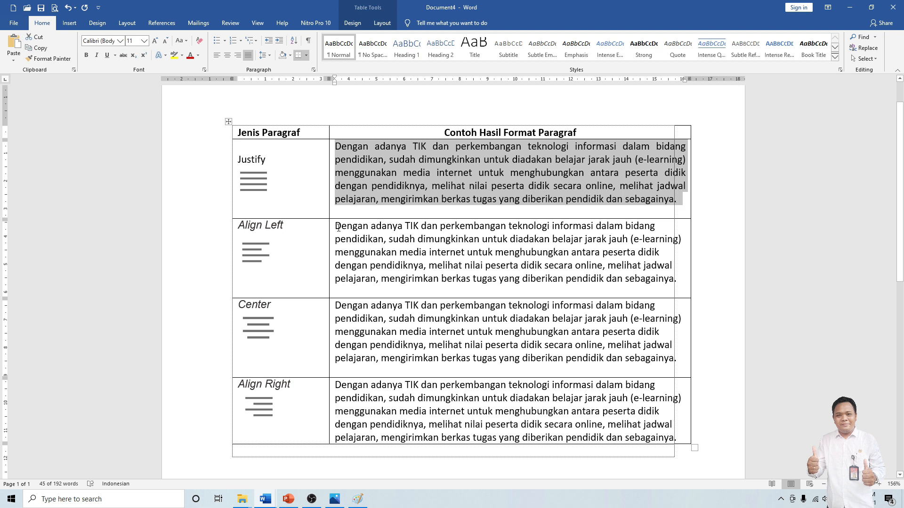
# Step: Left-align the sample paragraph in the Align Left row of the table
pyautogui.moveTo(337, 227); pyautogui.dragTo(680, 281)
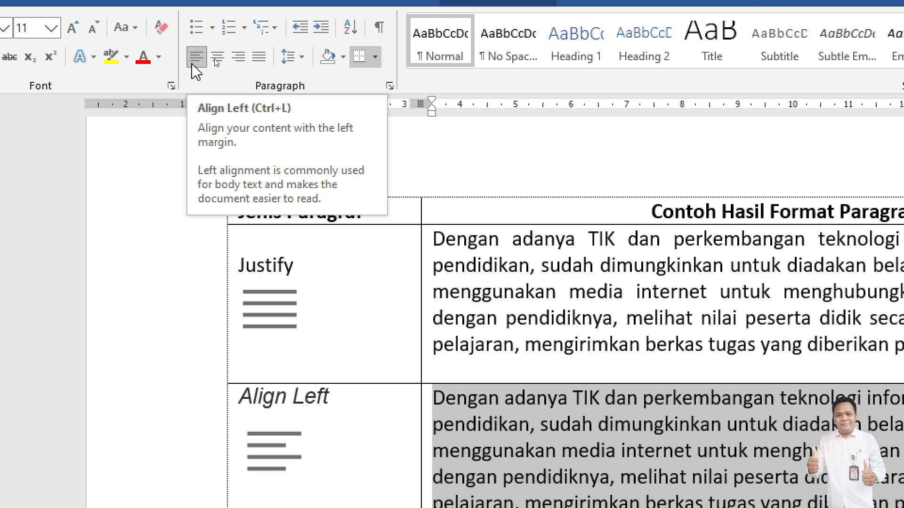
pyautogui.hotkey('ctrl', 'j')
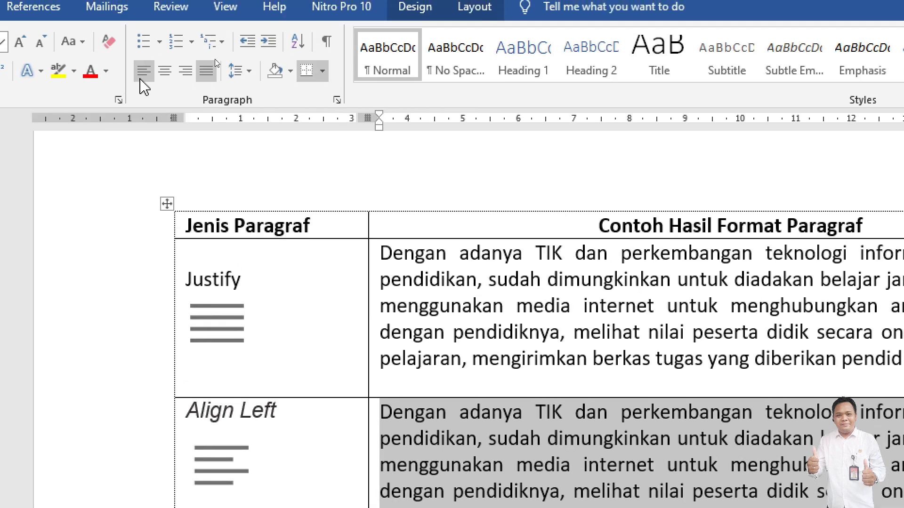
pyautogui.click(142, 75)
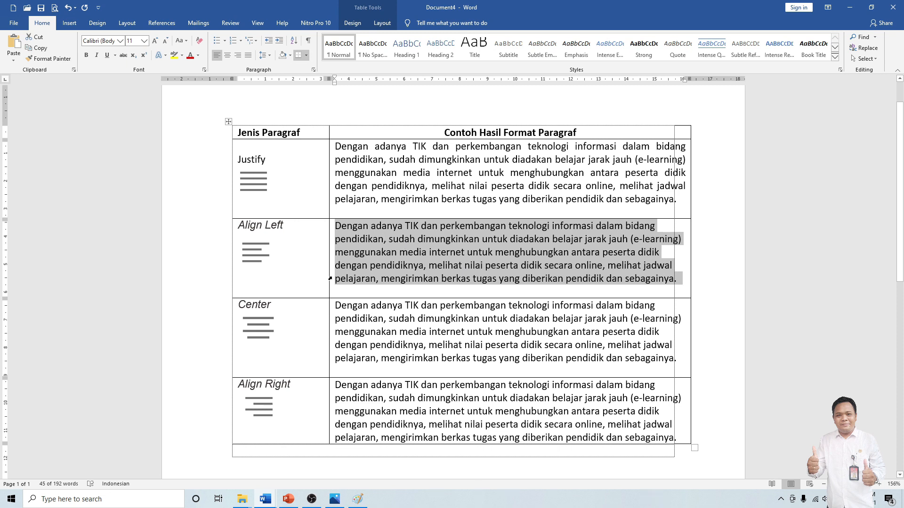
pyautogui.click(341, 291)
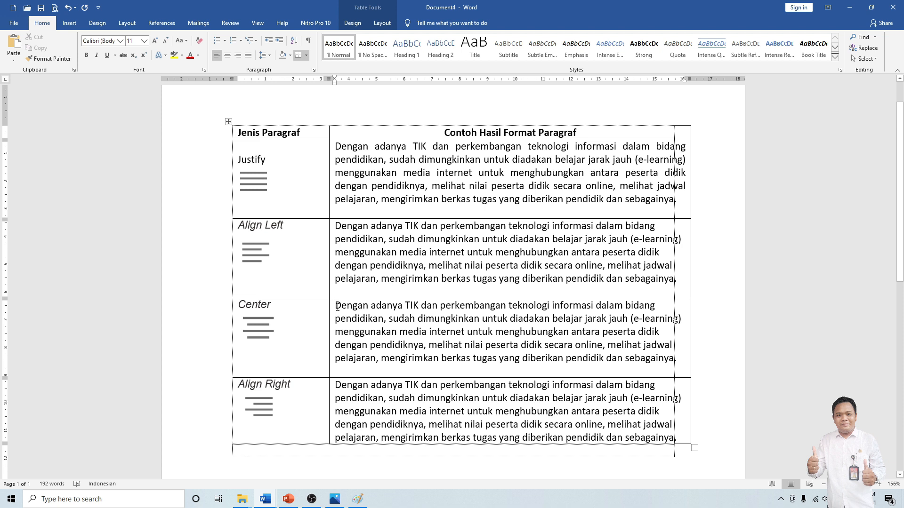
# Step: Center the sample paragraph in the Center row and right-align the one in the Align Right row
pyautogui.moveTo(338, 307); pyautogui.dragTo(680, 364)
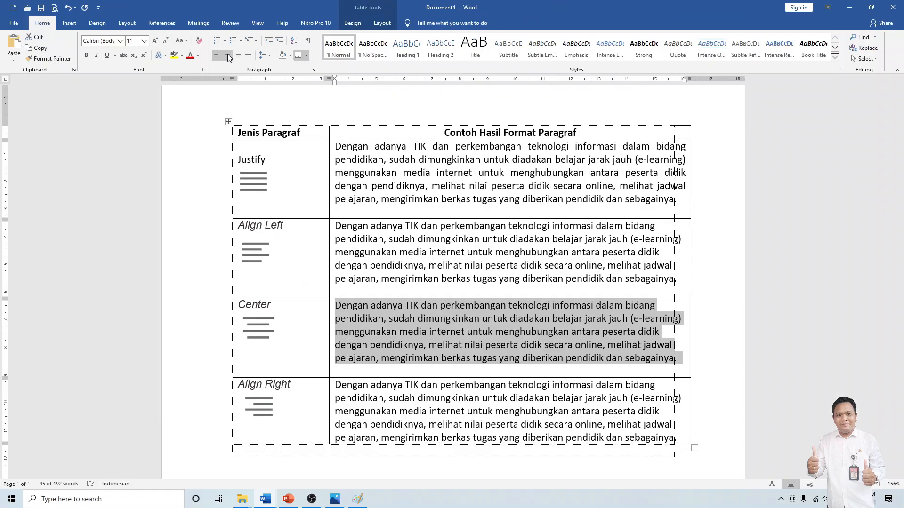
pyautogui.click(228, 56)
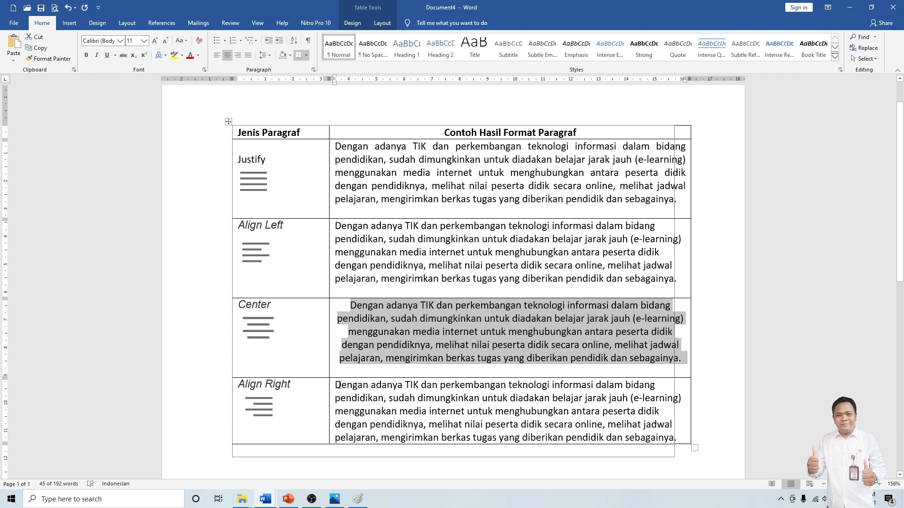
pyautogui.moveTo(337, 385); pyautogui.dragTo(677, 439)
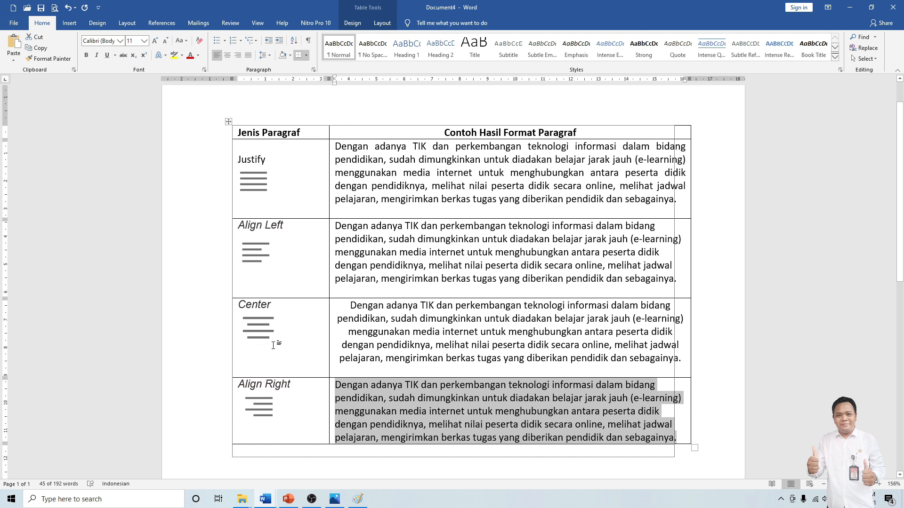
pyautogui.click(238, 56)
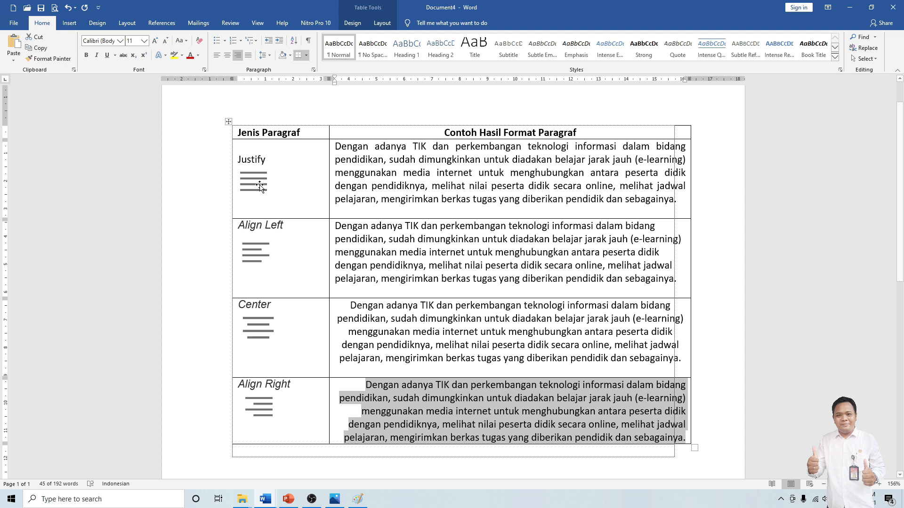
pyautogui.click(432, 374)
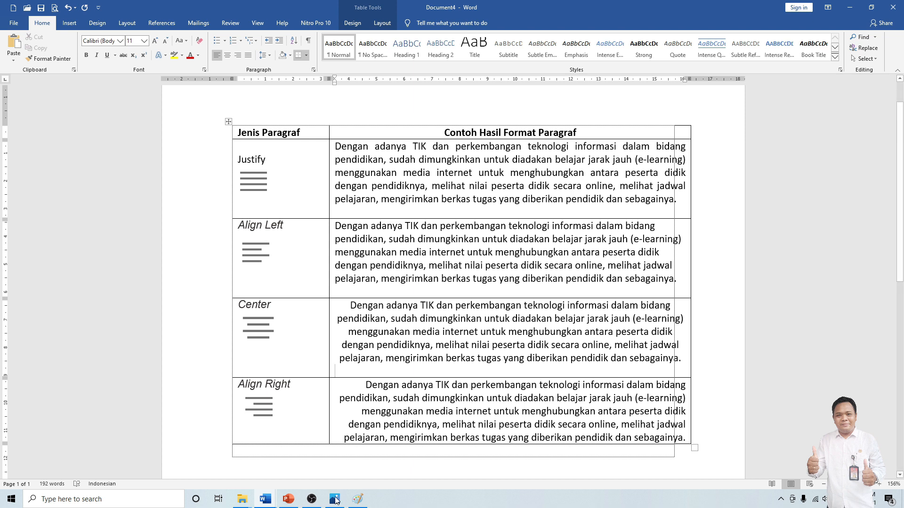
# Step: Switch to the Paragraf 4 document and highlight the opening lines of its first paragraph for inspection
pyautogui.click(264, 498)
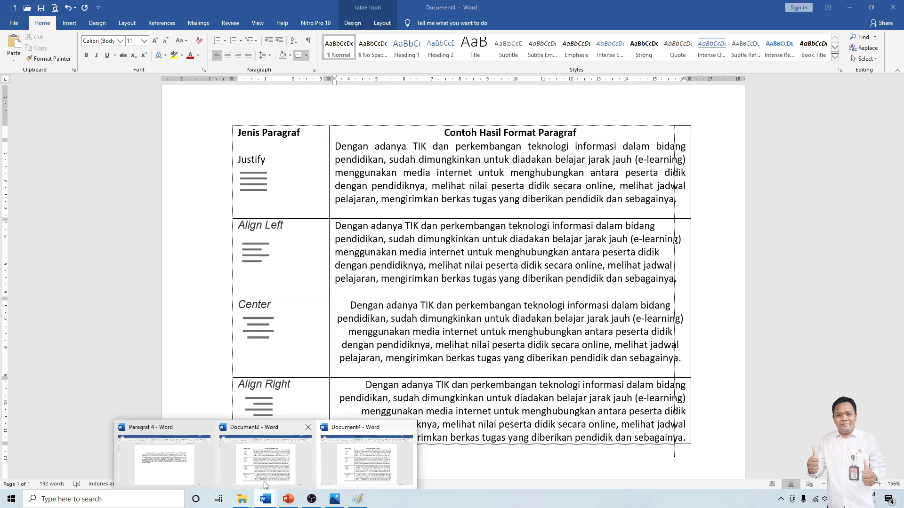
pyautogui.click(169, 464)
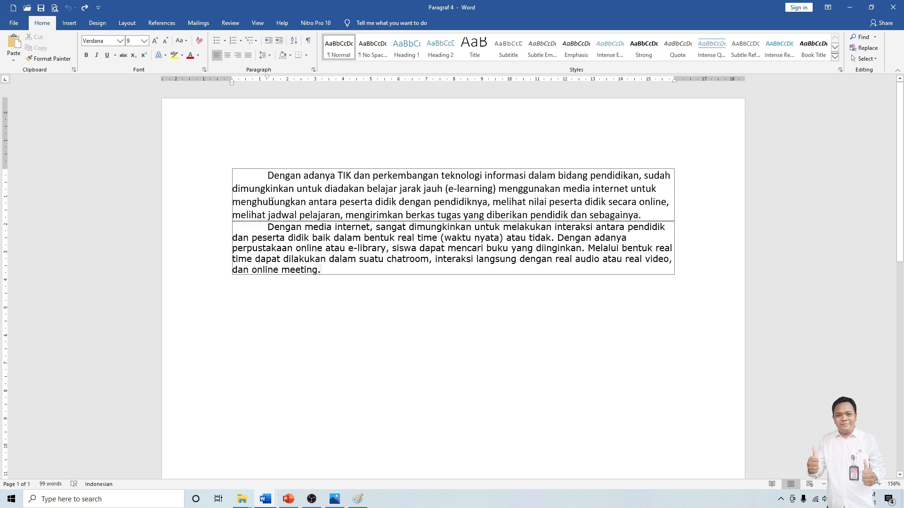
pyautogui.keyDown('ctrl'); pyautogui.scroll(5, 394, 286); pyautogui.keyUp('ctrl')
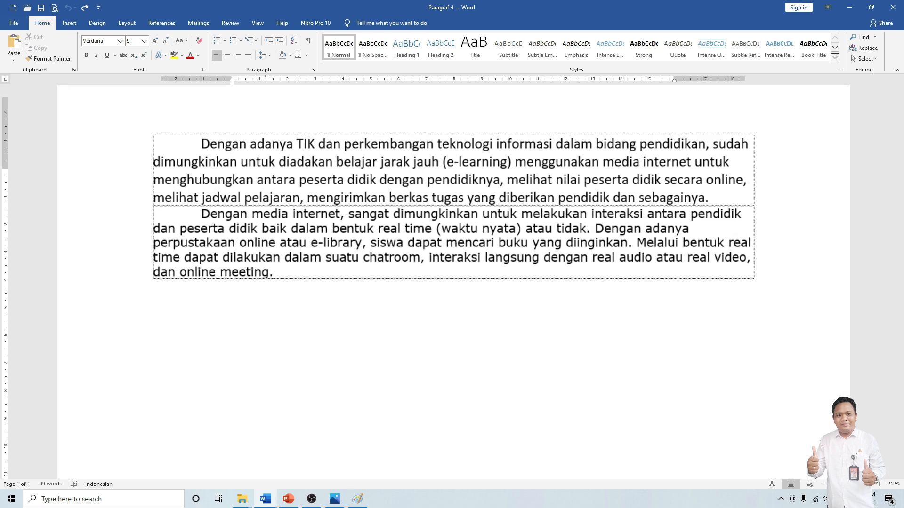
pyautogui.moveTo(201, 146); pyautogui.dragTo(749, 147)
pyautogui.moveTo(154, 166); pyautogui.dragTo(717, 156)
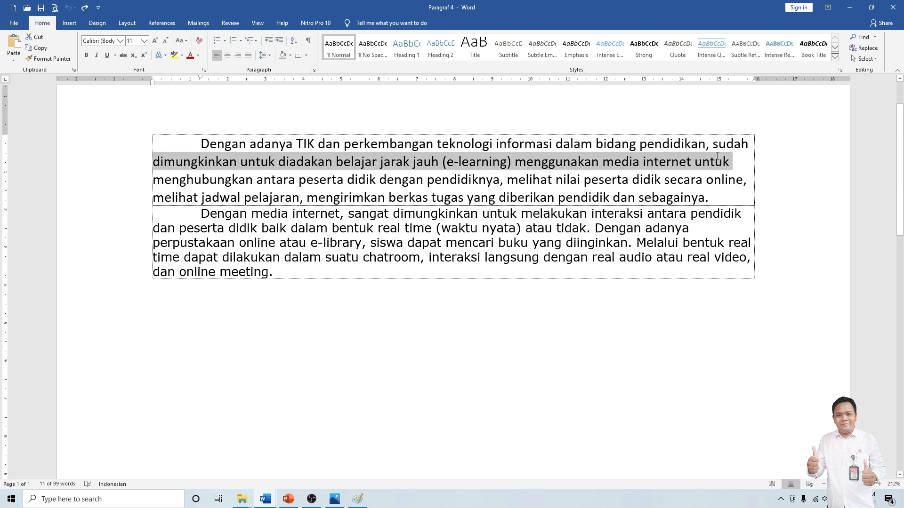
pyautogui.click(397, 305)
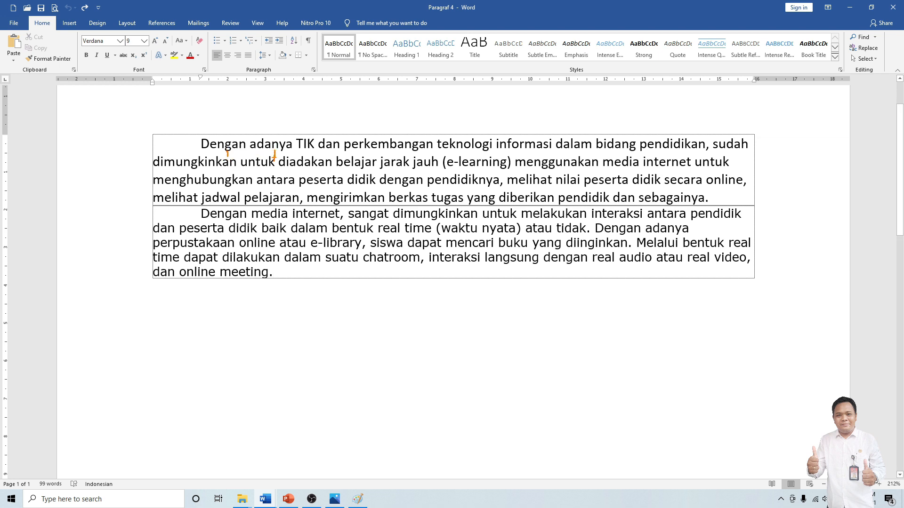
# Step: Mark the line gaps and paragraph edges with freehand annotation strokes, and clear the annotations
pyautogui.moveTo(389, 150); pyautogui.dragTo(340, 190)
pyautogui.moveTo(134, 160); pyautogui.dragTo(133, 186)
pyautogui.moveTo(122, 238); pyautogui.dragTo(170, 266)
pyautogui.moveTo(216, 205); pyautogui.dragTo(218, 208)
pyautogui.press('Escape')
# Step: Justify both paragraphs of the Paragraf 4 document
pyautogui.moveTo(203, 147); pyautogui.dragTo(718, 198)
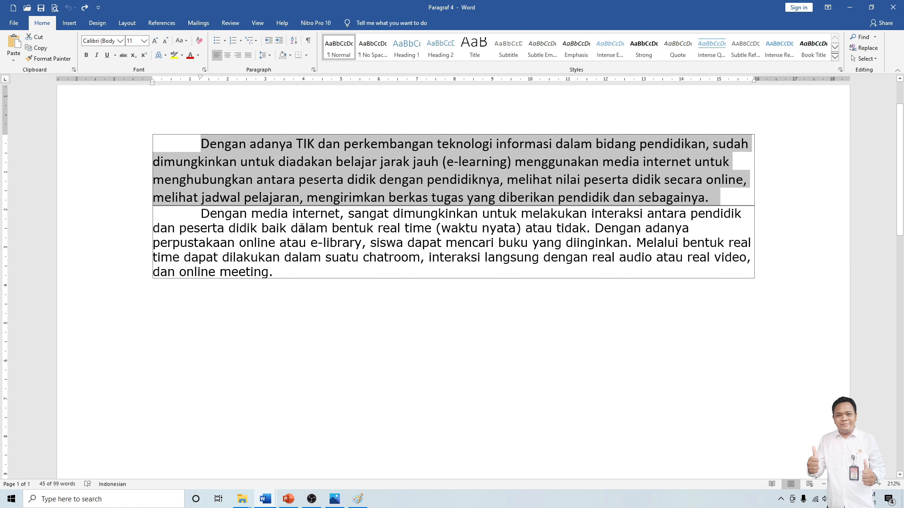
pyautogui.moveTo(209, 214); pyautogui.dragTo(278, 276)
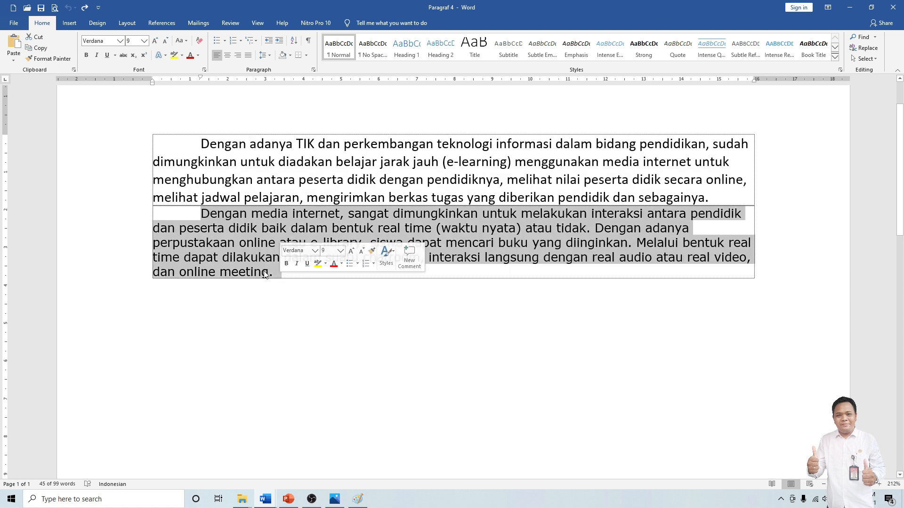
pyautogui.moveTo(508, 196); pyautogui.dragTo(709, 204)
pyautogui.click(307, 184)
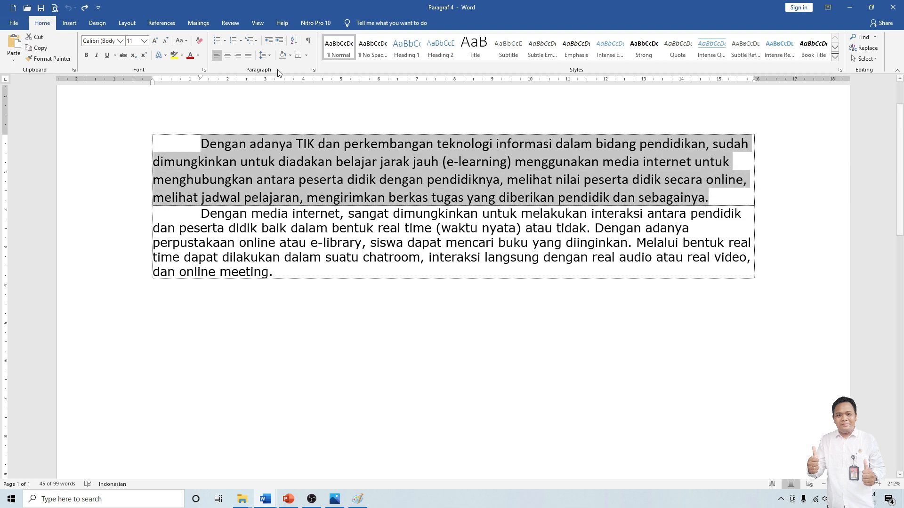
pyautogui.click(248, 55)
pyautogui.moveTo(201, 214); pyautogui.dragTo(281, 273)
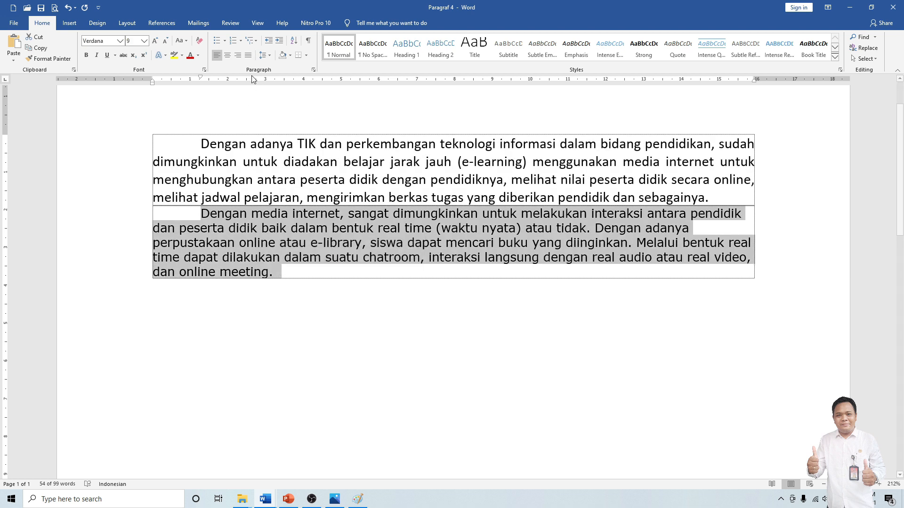
pyautogui.click(248, 55)
pyautogui.click(305, 267)
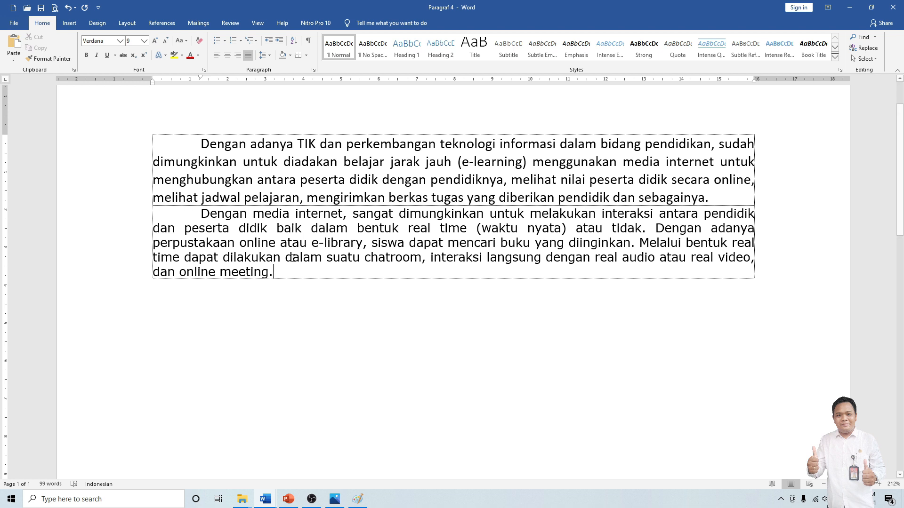
# Step: Set the line spacing of the first paragraph, starting "Dengan adanya TIK", to 1.5
pyautogui.click(201, 143)
pyautogui.moveTo(201, 144); pyautogui.dragTo(711, 202)
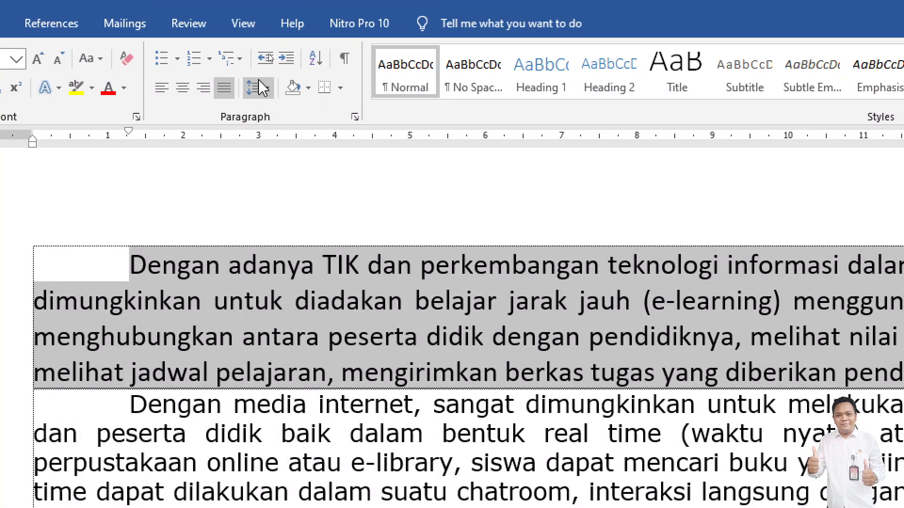
pyautogui.click(268, 94)
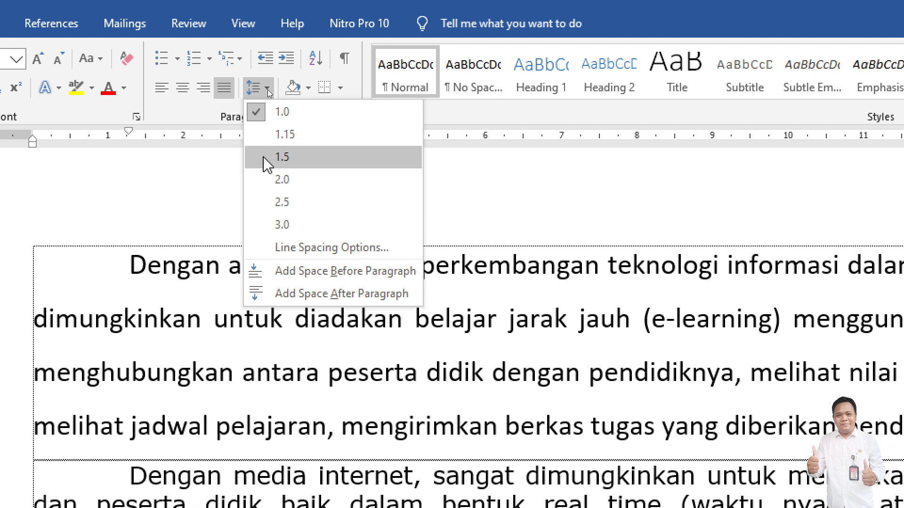
pyautogui.click(264, 158)
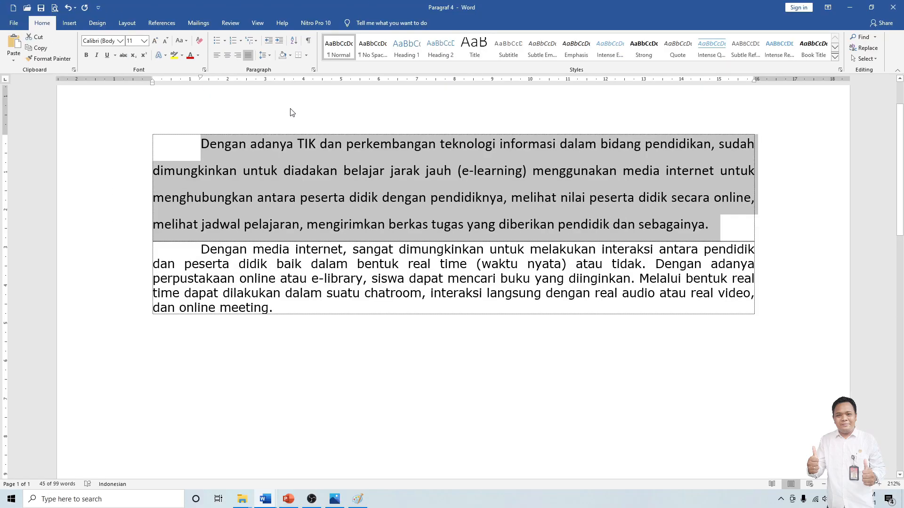
pyautogui.click(394, 345)
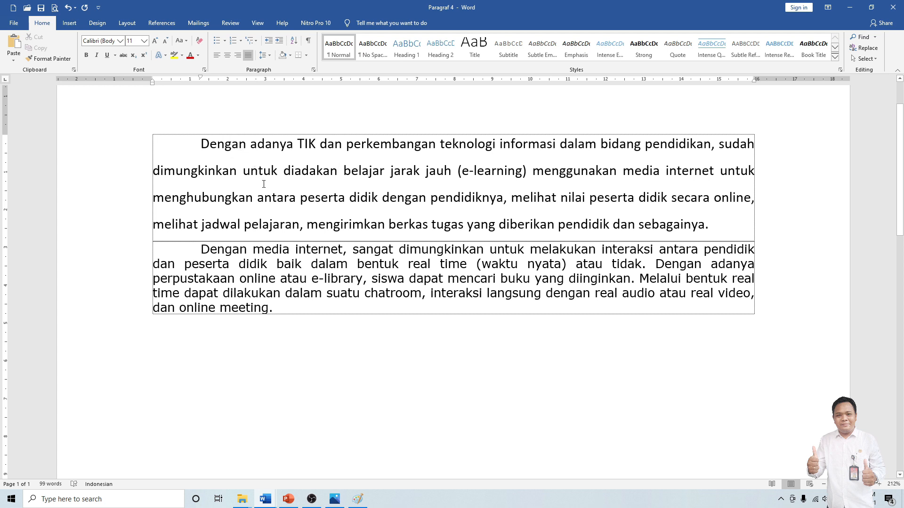
# Step: Mark the first paragraph's line gaps and outline the second paragraph with freehand annotations, and clear them
pyautogui.moveTo(249, 152)
pyautogui.mouseDown()
pyautogui.moveTo(265, 151)
pyautogui.moveTo(260, 162)
pyautogui.mouseUp()
pyautogui.moveTo(281, 181); pyautogui.dragTo(281, 215)
pyautogui.moveTo(195, 250)
pyautogui.mouseDown()
pyautogui.moveTo(135, 246)
pyautogui.moveTo(127, 318)
pyautogui.moveTo(322, 333)
pyautogui.moveTo(642, 330)
pyautogui.moveTo(762, 311)
pyautogui.moveTo(756, 237)
pyautogui.moveTo(717, 237)
pyautogui.mouseUp()
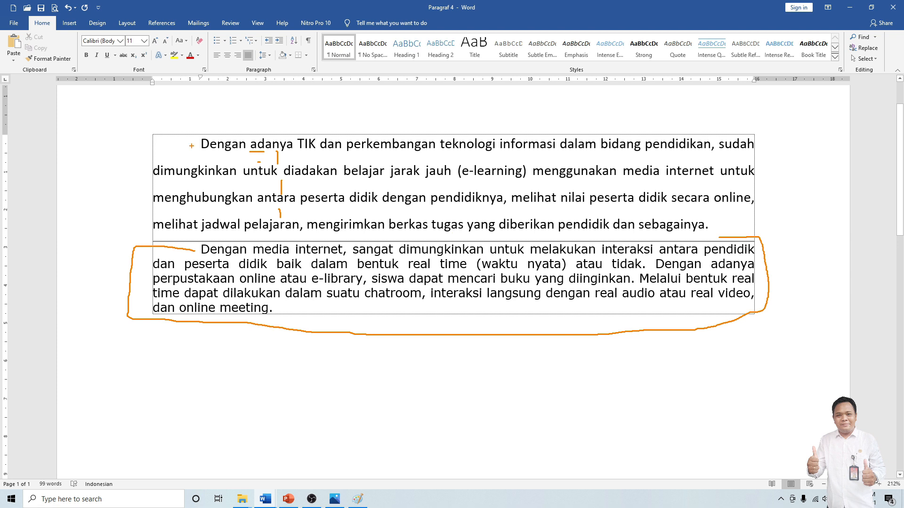
pyautogui.moveTo(163, 143)
pyautogui.mouseDown()
pyautogui.moveTo(120, 146)
pyautogui.moveTo(135, 246)
pyautogui.mouseUp()
pyautogui.press('Escape')
# Step: Apply 1.5 lines spacing to the first paragraph through the detailed line spacing options
pyautogui.moveTo(201, 143)
pyautogui.mouseDown()
pyautogui.moveTo(643, 237)
pyautogui.moveTo(723, 234)
pyautogui.mouseUp()
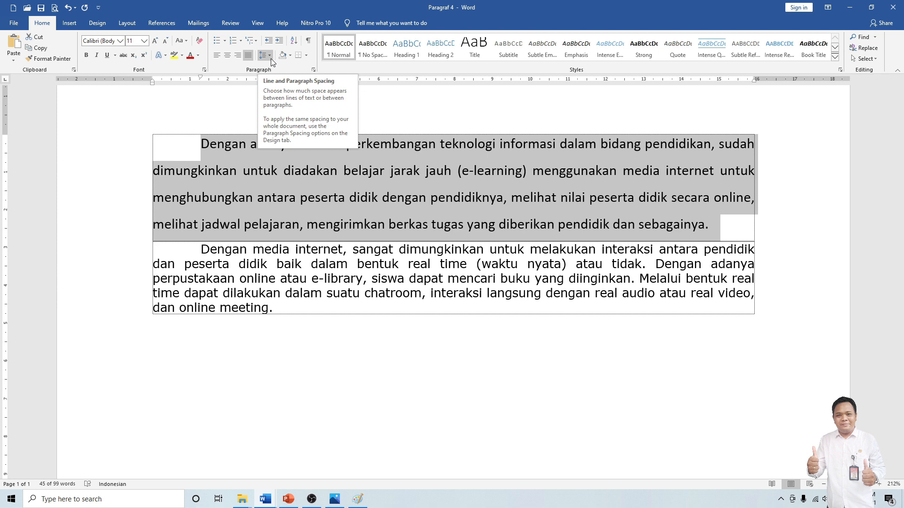
pyautogui.click(271, 59)
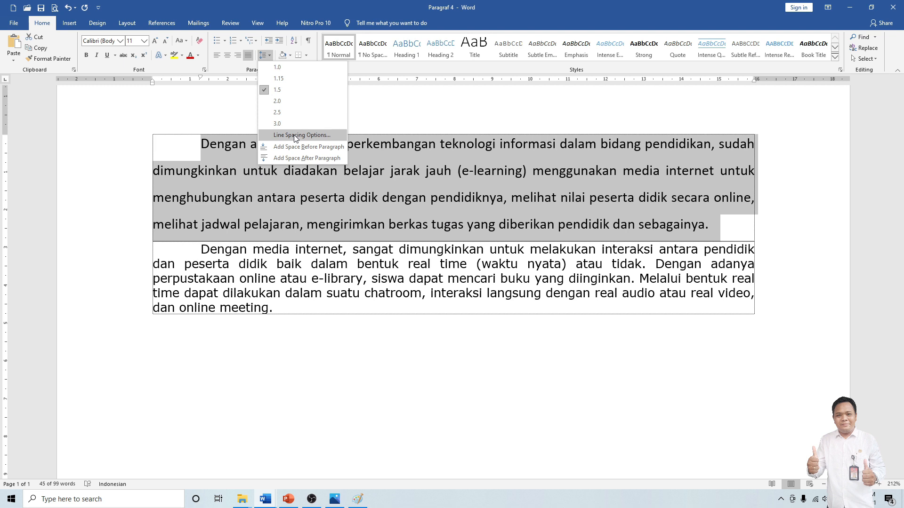
pyautogui.click(294, 136)
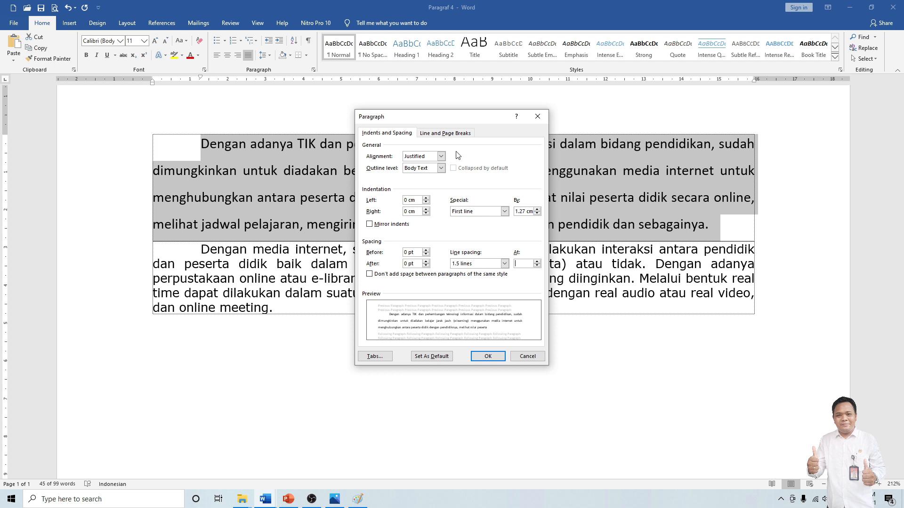
pyautogui.moveTo(434, 121); pyautogui.dragTo(510, 113)
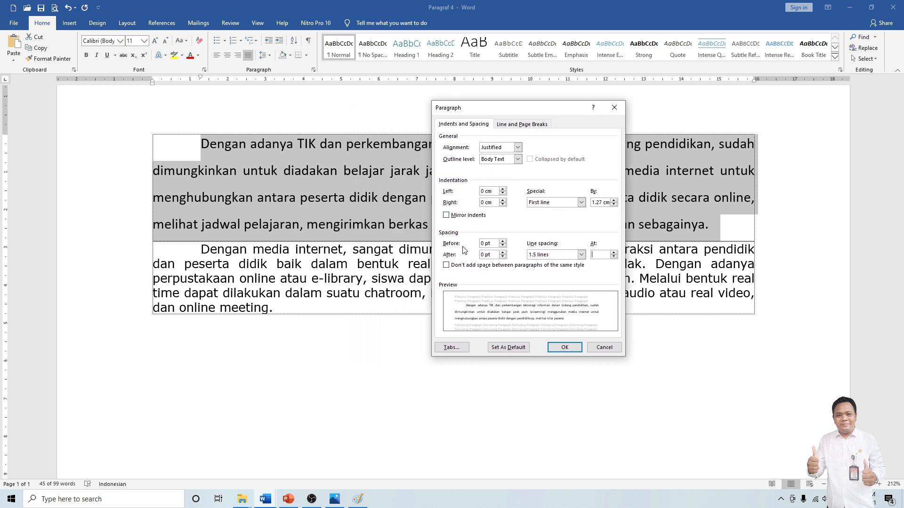
pyautogui.moveTo(469, 112); pyautogui.dragTo(465, 115)
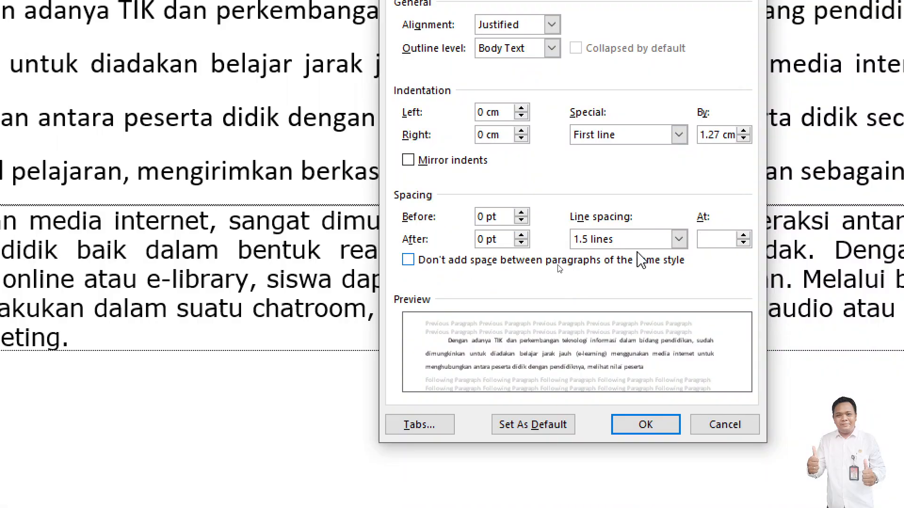
pyautogui.click(678, 239)
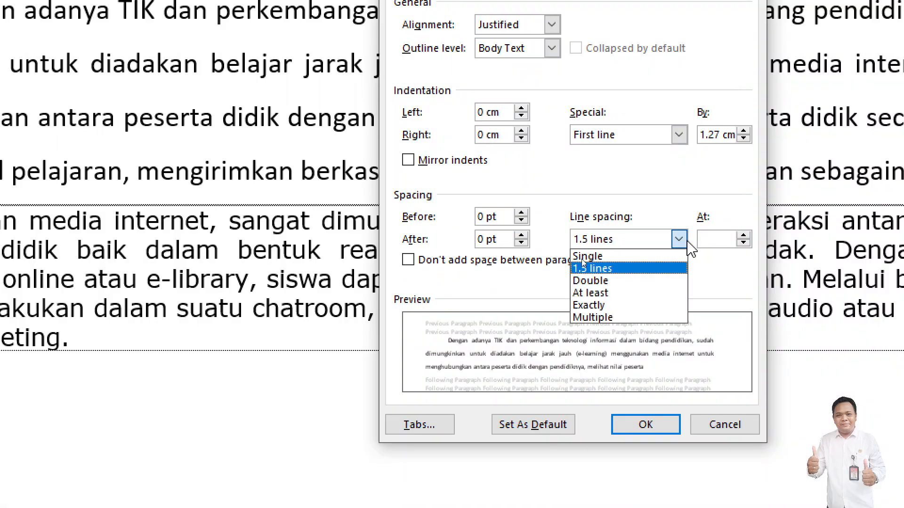
pyautogui.click(604, 273)
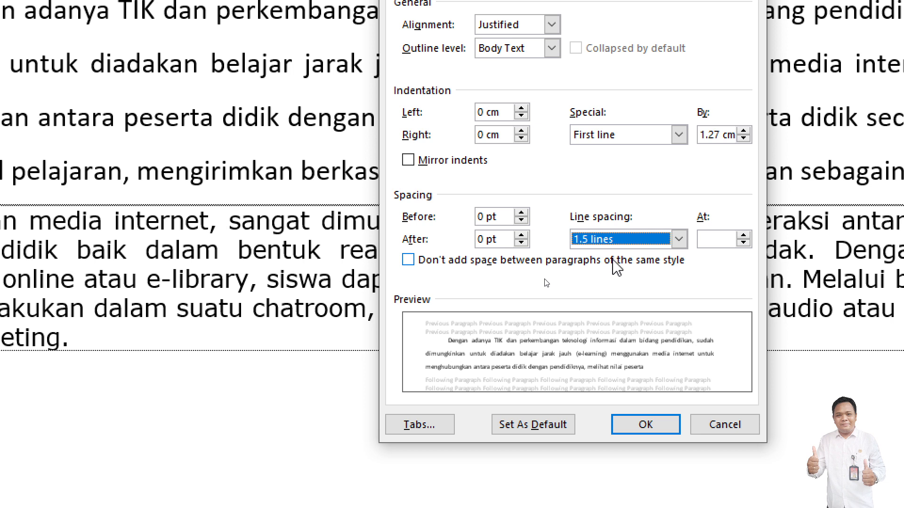
pyautogui.click(645, 424)
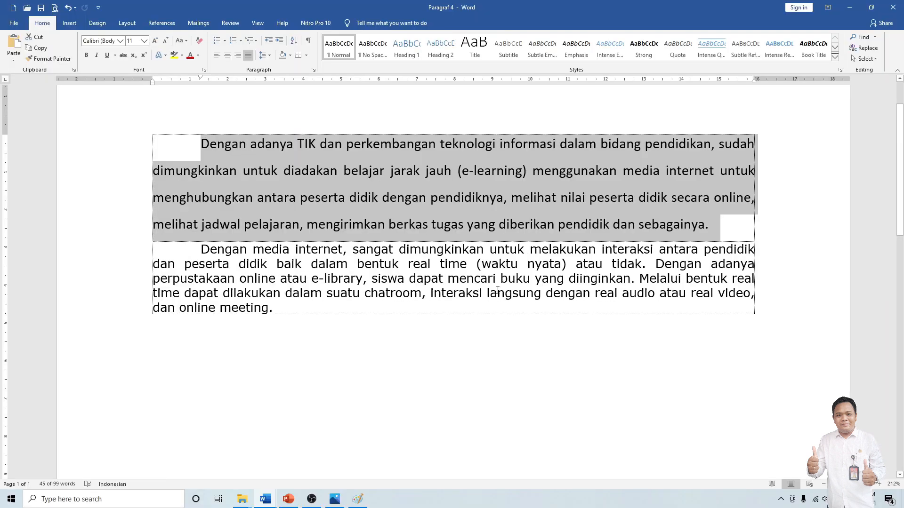
pyautogui.click(427, 210)
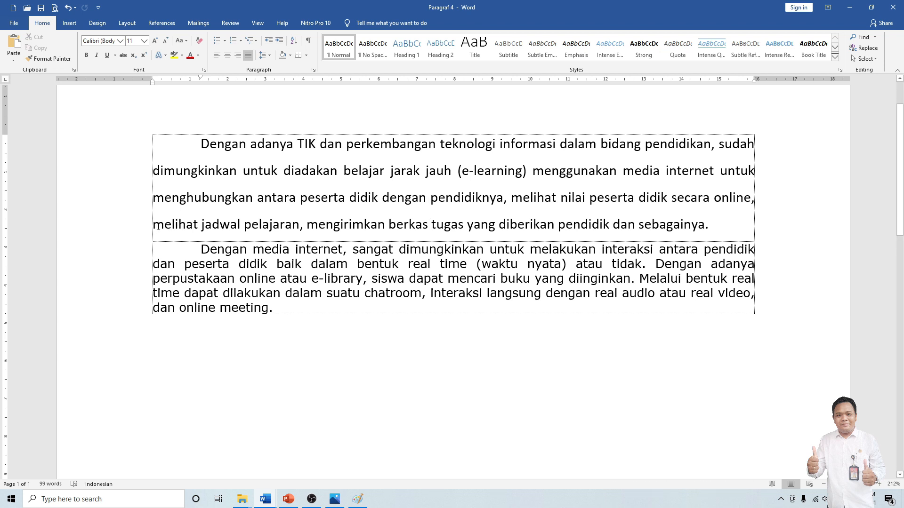
# Step: Set the second paragraph, starting "Dengan media internet", to 1.5 lines spacing through the detailed line spacing options
pyautogui.moveTo(193, 248); pyautogui.dragTo(275, 308)
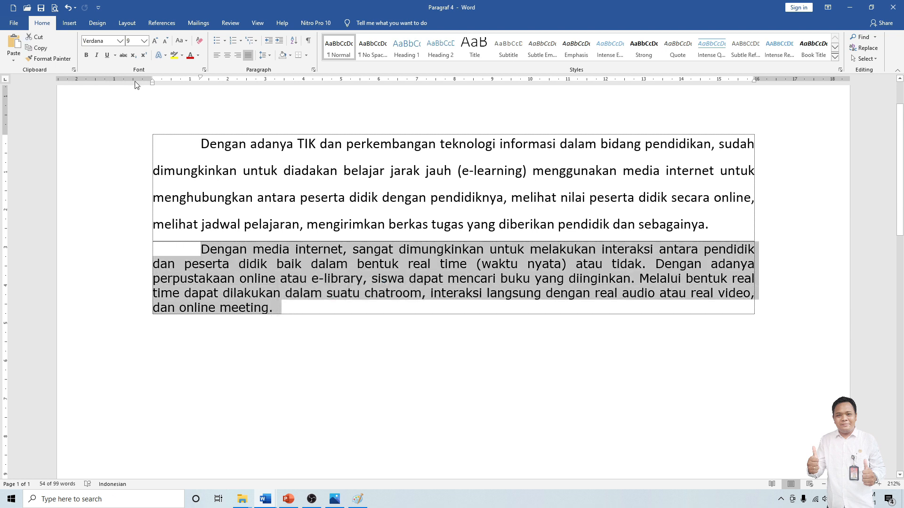
pyautogui.click(269, 56)
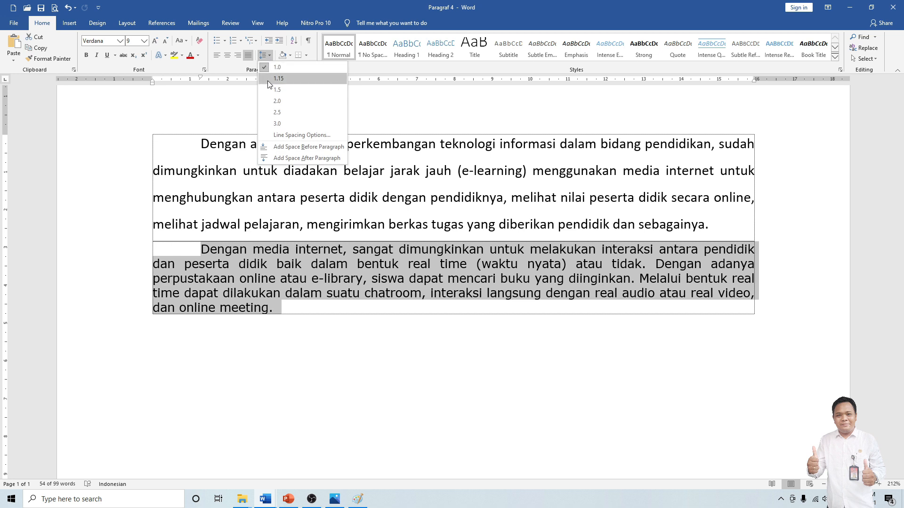
pyautogui.click(269, 136)
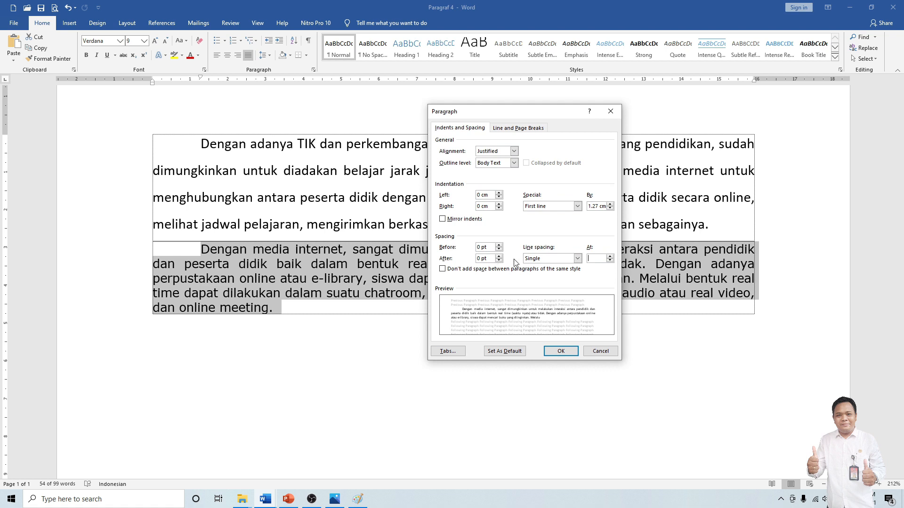
pyautogui.click(487, 248)
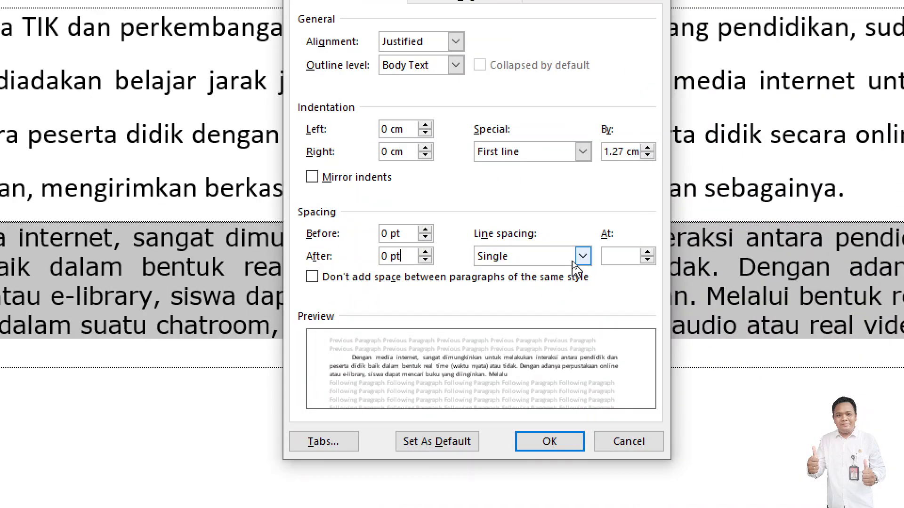
pyautogui.click(578, 259)
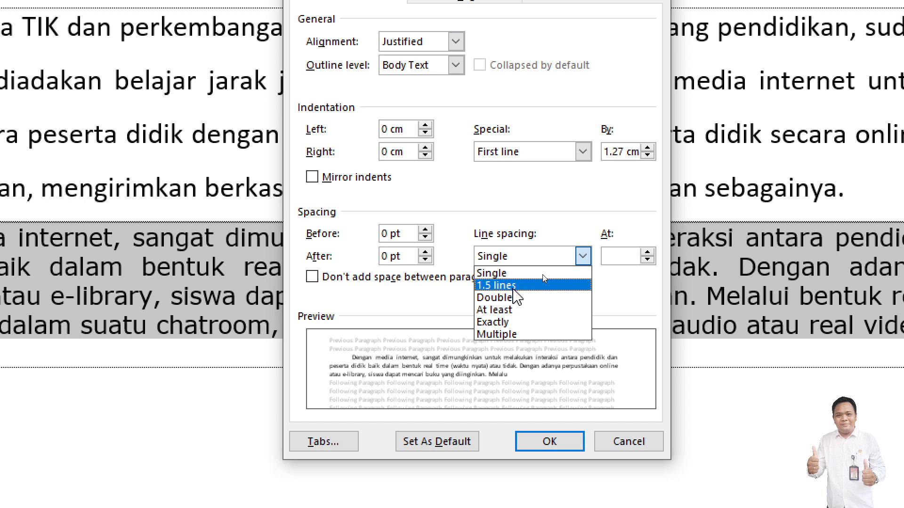
pyautogui.click(513, 288)
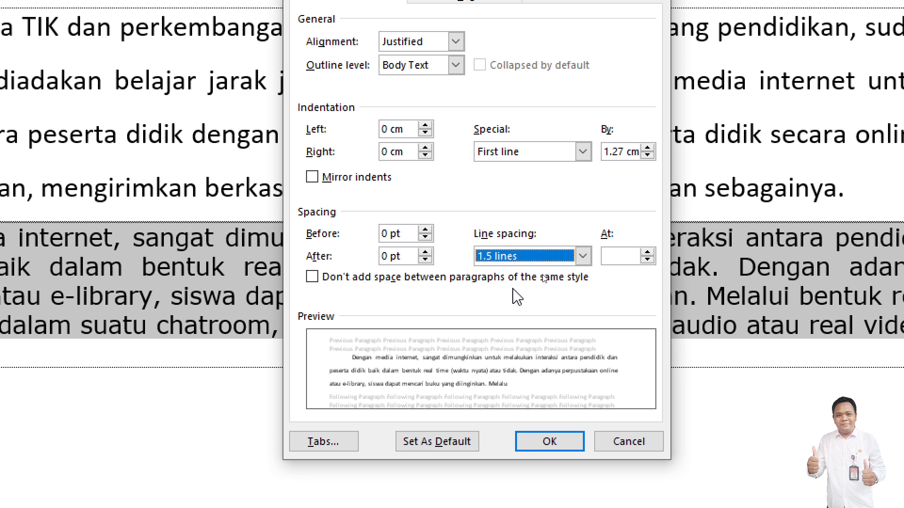
pyautogui.click(542, 442)
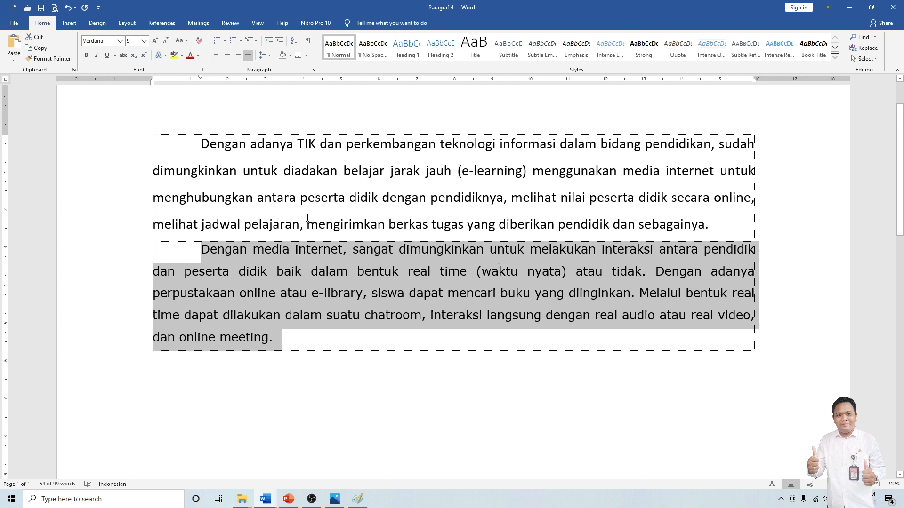
# Step: Mark the line gaps of both paragraphs and write 1,5 with freehand annotations, and clear them
pyautogui.moveTo(200, 144); pyautogui.dragTo(704, 233)
pyautogui.moveTo(200, 250); pyautogui.dragTo(288, 339)
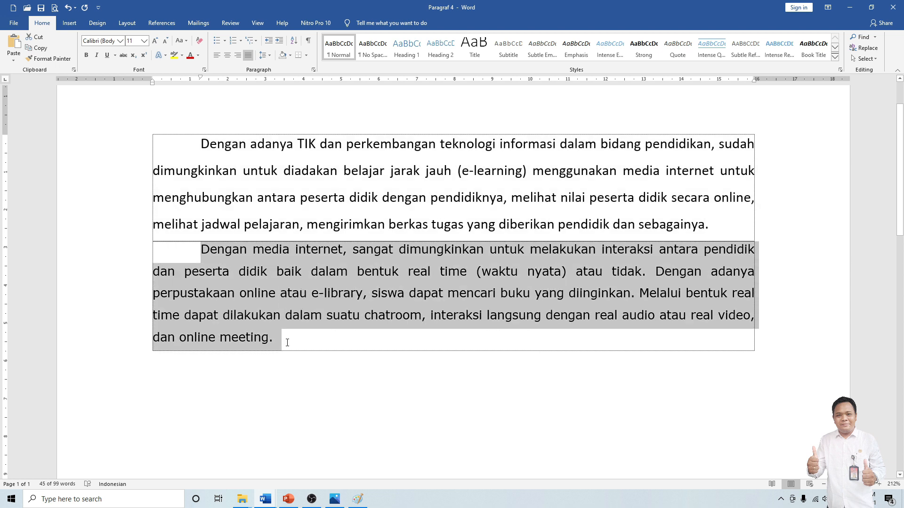
pyautogui.click(217, 170)
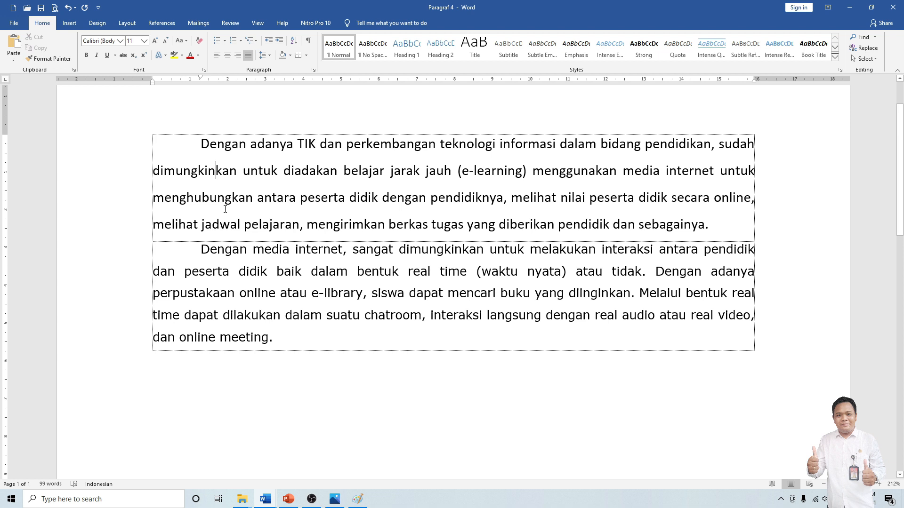
pyautogui.moveTo(242, 151)
pyautogui.mouseDown()
pyautogui.moveTo(251, 161)
pyautogui.moveTo(256, 237)
pyautogui.moveTo(249, 329)
pyautogui.moveTo(272, 325)
pyautogui.moveTo(308, 343)
pyautogui.moveTo(309, 357)
pyautogui.mouseUp()
pyautogui.moveTo(345, 329)
pyautogui.mouseDown()
pyautogui.moveTo(358, 340)
pyautogui.moveTo(341, 349)
pyautogui.moveTo(367, 329)
pyautogui.mouseUp()
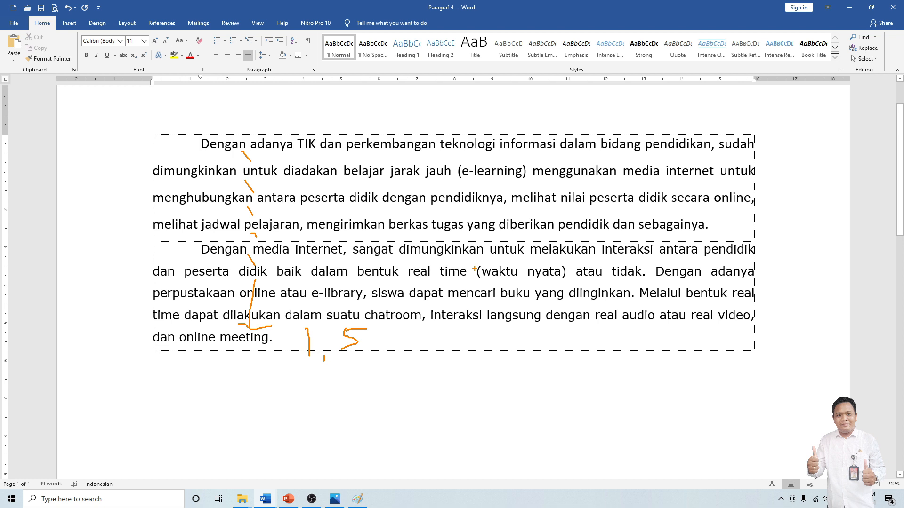
pyautogui.press('Escape')
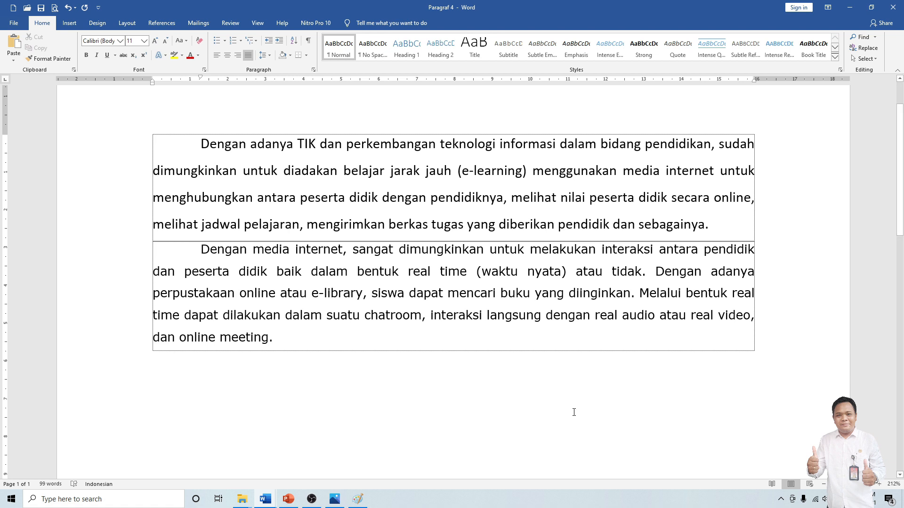
# Step: Insert two empty paragraphs after the first paragraph, which ends with "dan sebagainya."
pyautogui.moveTo(196, 143); pyautogui.dragTo(712, 229)
pyautogui.click(711, 228)
pyautogui.press('Return')
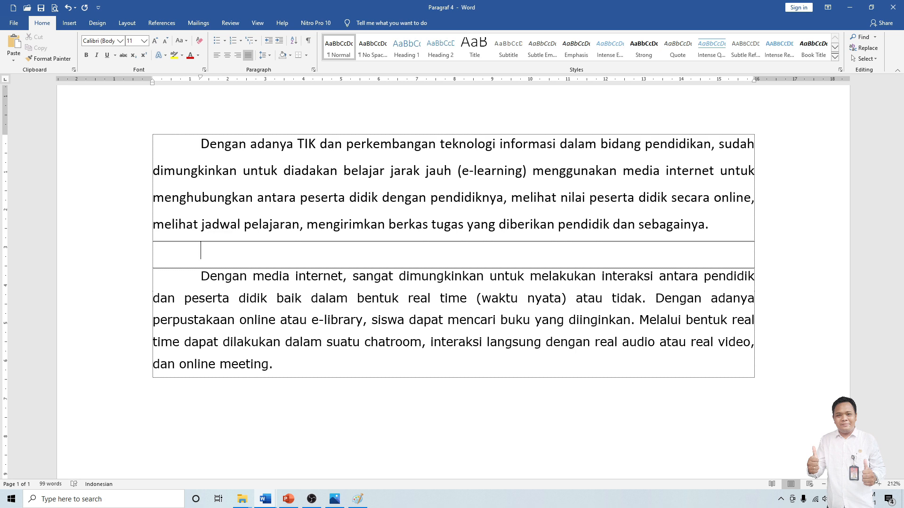
pyautogui.press('Return')
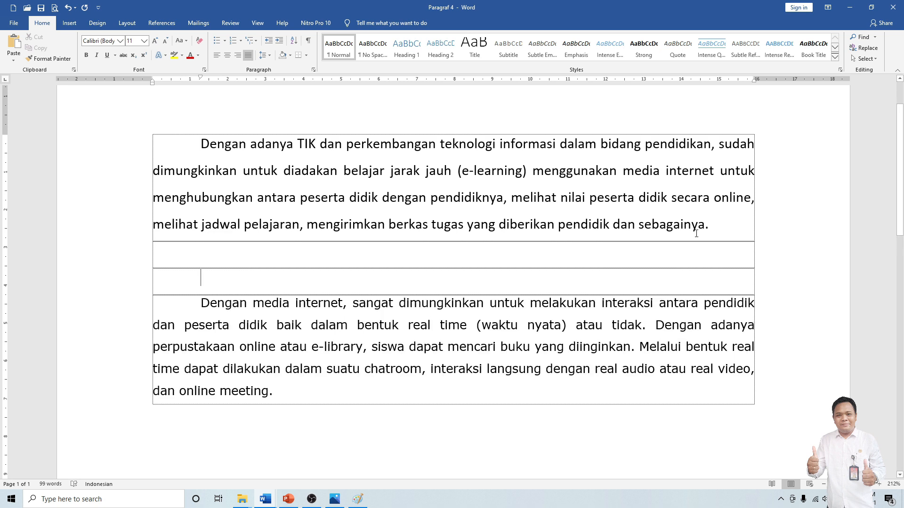
# Step: Cut the "Dengan media internet" paragraph and paste it on a new line directly below the first paragraph
pyautogui.moveTo(294, 389); pyautogui.dragTo(207, 309)
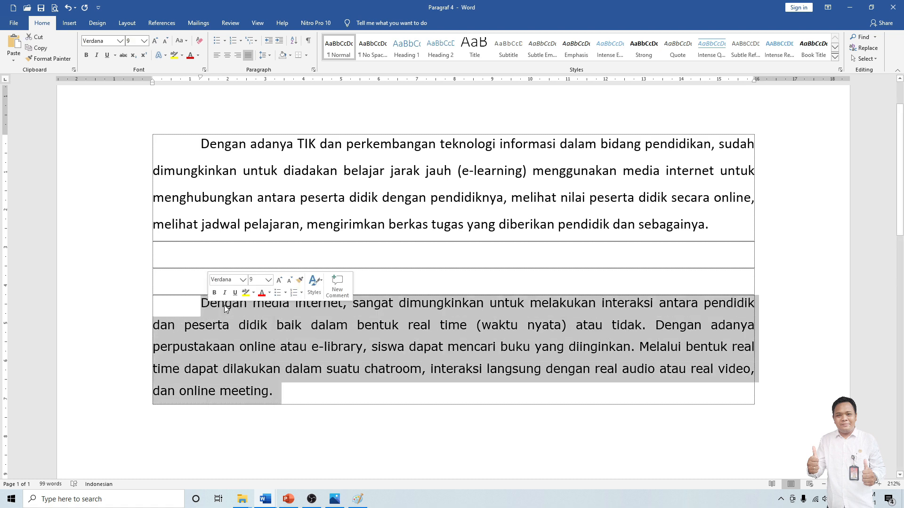
pyautogui.rightClick(232, 318)
pyautogui.click(247, 324)
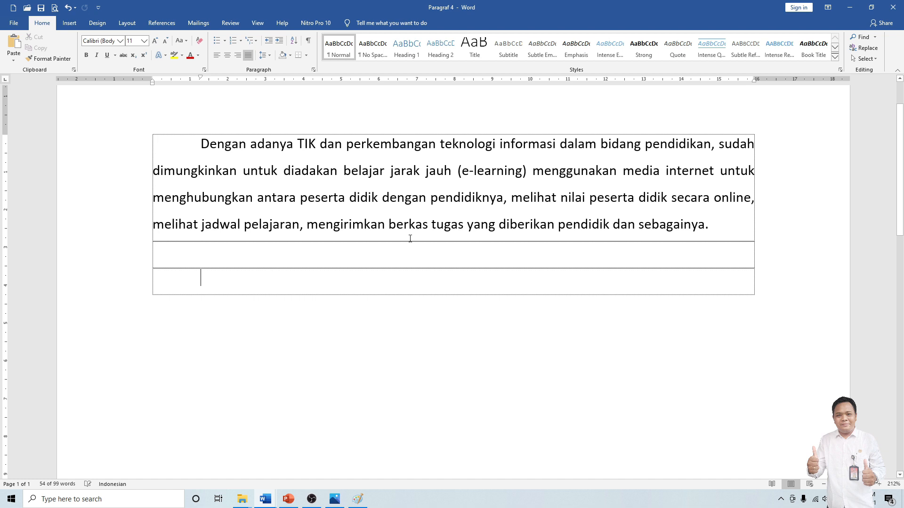
pyautogui.click(725, 224)
pyautogui.press('Return')
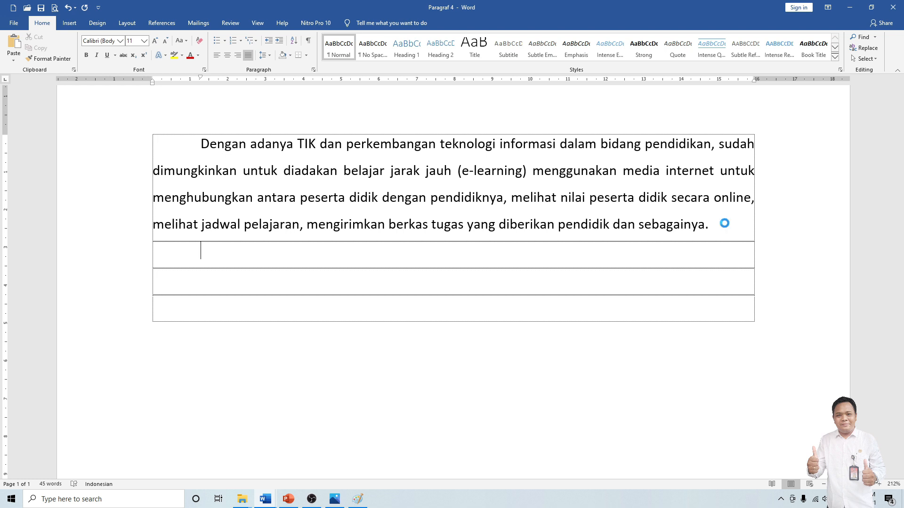
pyautogui.hotkey('ctrl', 'v')
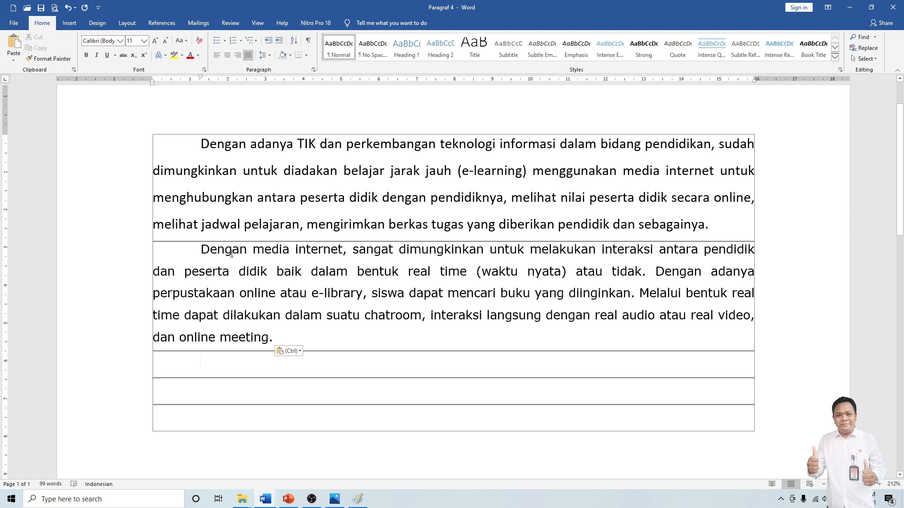
# Step: Draw a freehand check mark beside each paragraph and mark the gap between them, and clear the annotations
pyautogui.click(198, 248)
pyautogui.moveTo(110, 180)
pyautogui.mouseDown()
pyautogui.moveTo(119, 206)
pyautogui.moveTo(145, 158)
pyautogui.mouseUp()
pyautogui.moveTo(122, 291); pyautogui.dragTo(141, 283)
pyautogui.moveTo(213, 233)
pyautogui.mouseDown()
pyautogui.moveTo(210, 244)
pyautogui.moveTo(216, 238)
pyautogui.mouseUp()
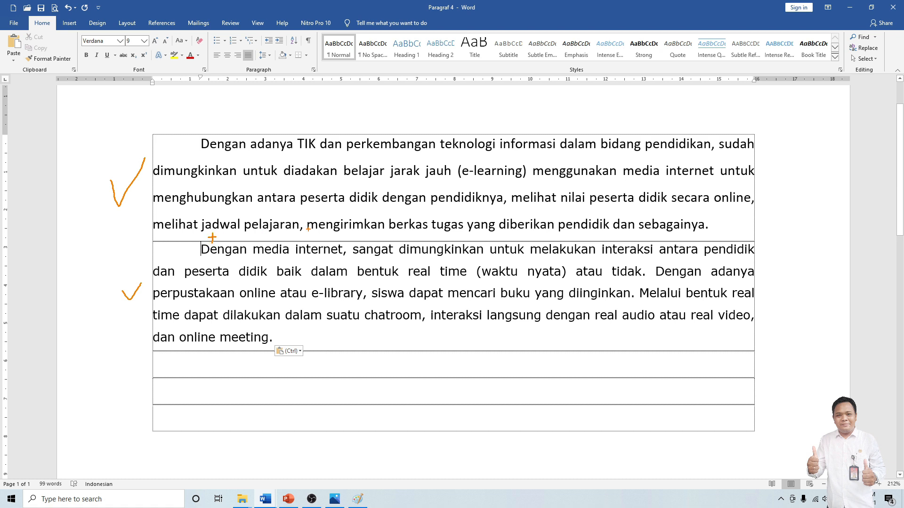
pyautogui.press('Escape')
# Step: Try separating the two paragraphs with three empty lines, and delete those lines again
pyautogui.click(713, 225)
pyautogui.press('Return')
pyautogui.press('Return')
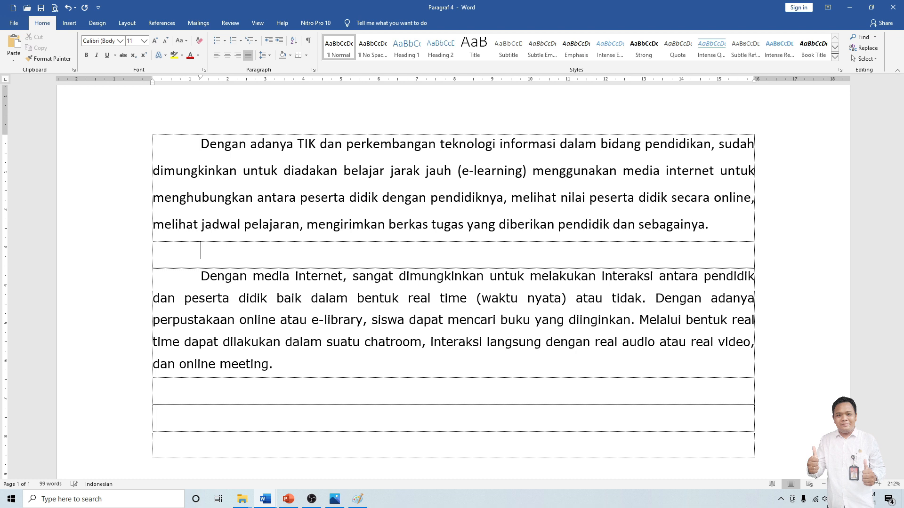
pyautogui.press('Return')
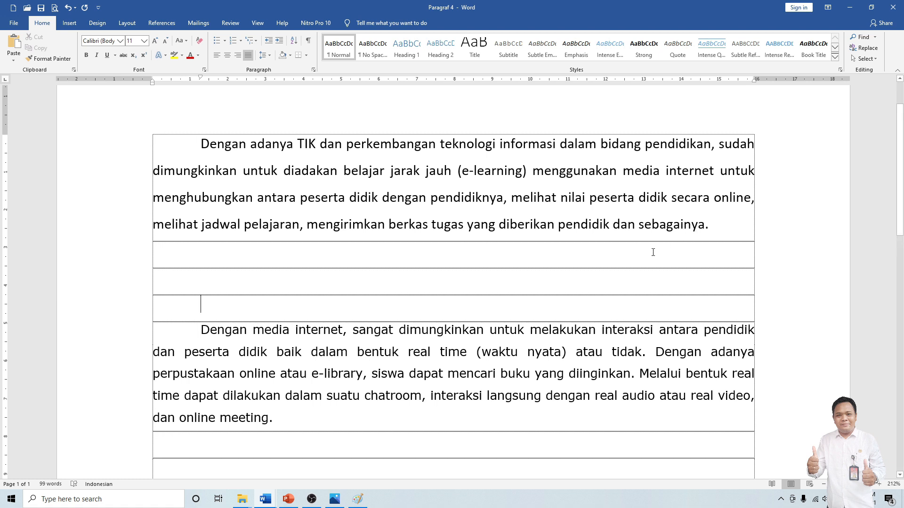
pyautogui.press('BackSpace')
pyautogui.press('BackSpace')
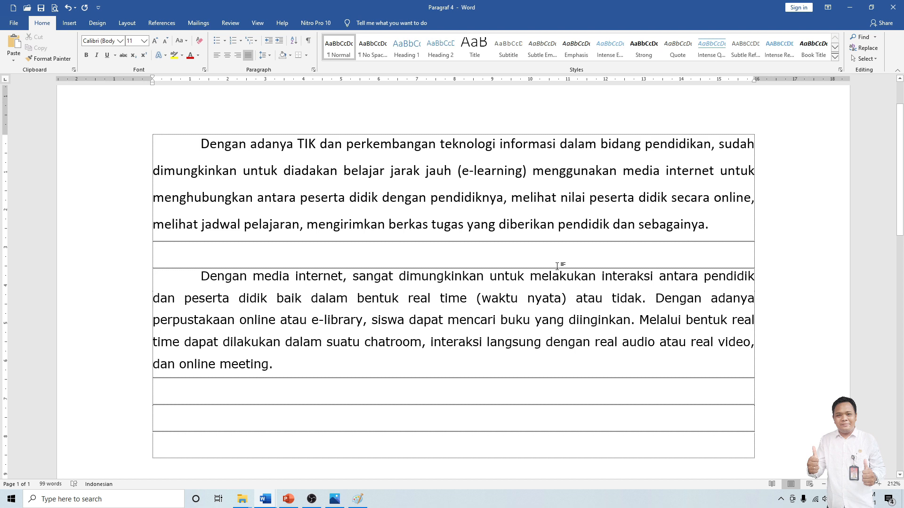
pyautogui.click(196, 273)
pyautogui.click(237, 262)
pyautogui.press('BackSpace')
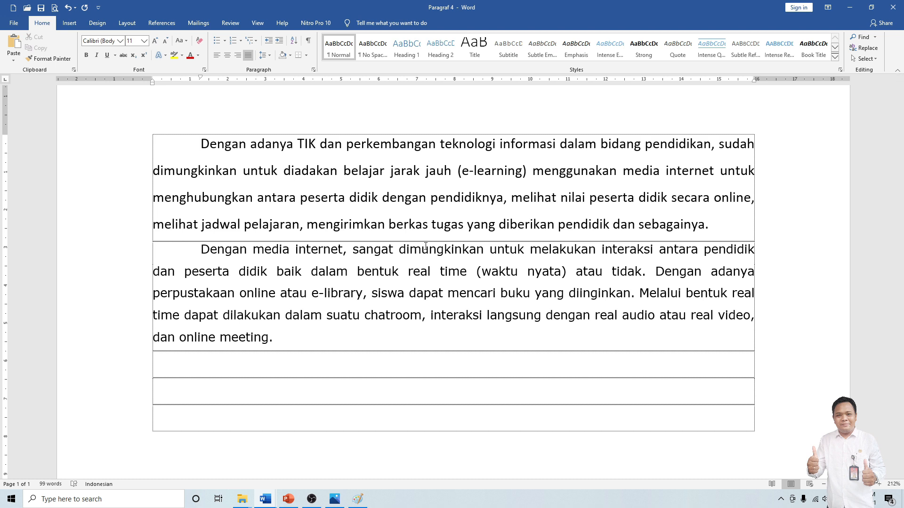
# Step: Add space after the first paragraph, and clear the freehand arrow drawn in the gap below it
pyautogui.click(193, 144)
pyautogui.click(719, 225)
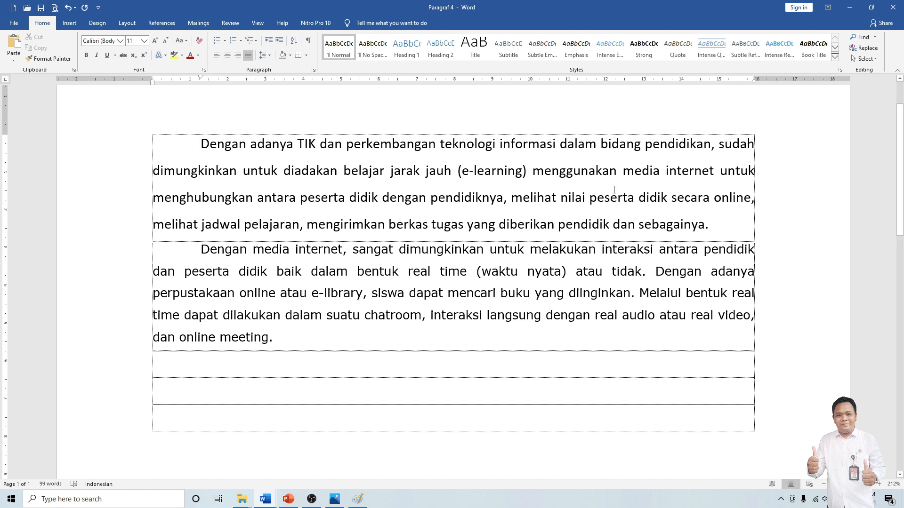
pyautogui.click(271, 62)
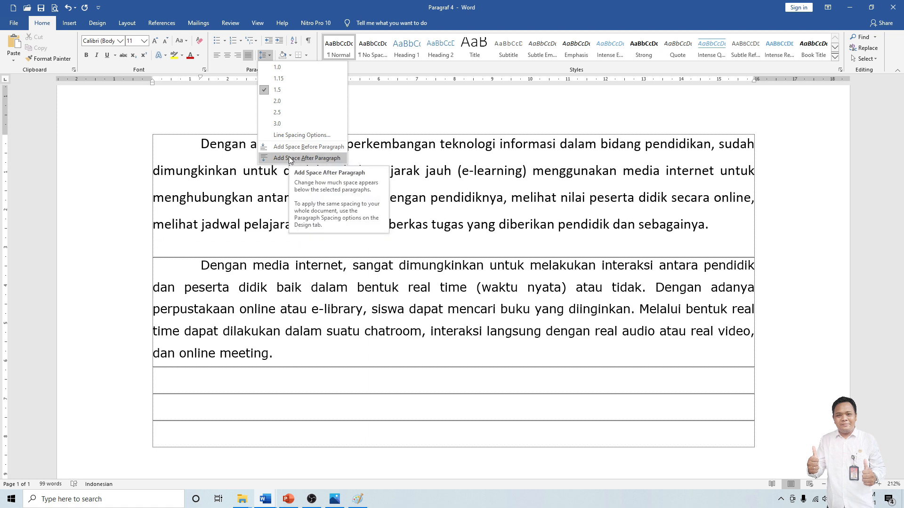
pyautogui.click(290, 158)
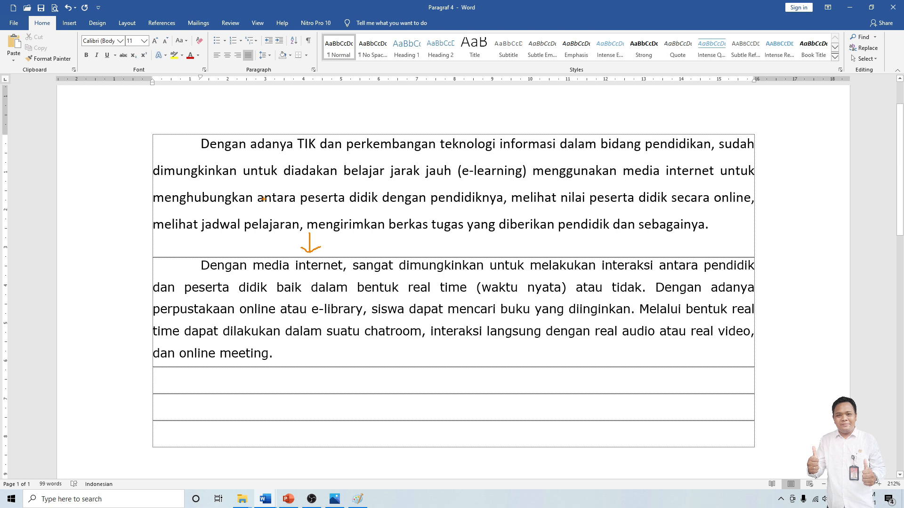
pyautogui.press('Escape')
# Step: Add space before the first paragraph, starting "Dengan adanya TIK"
pyautogui.click(305, 249)
pyautogui.click(727, 228)
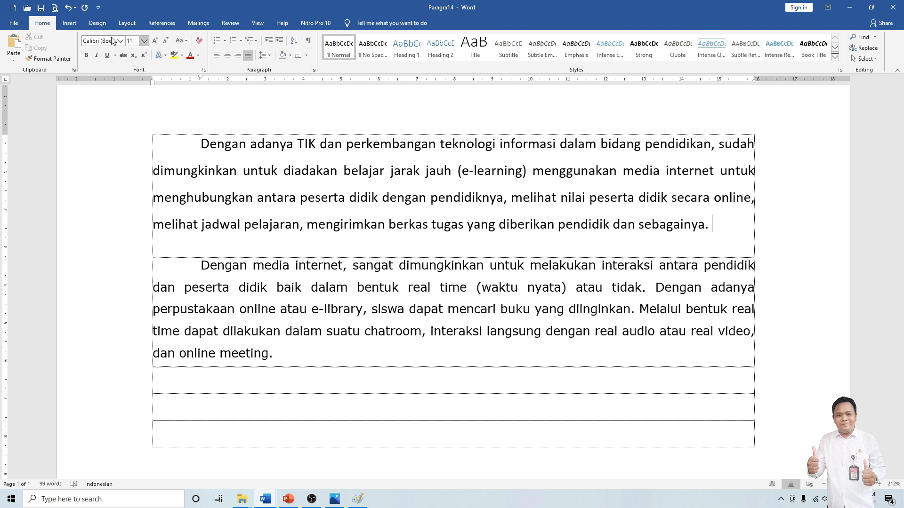
pyautogui.click(269, 56)
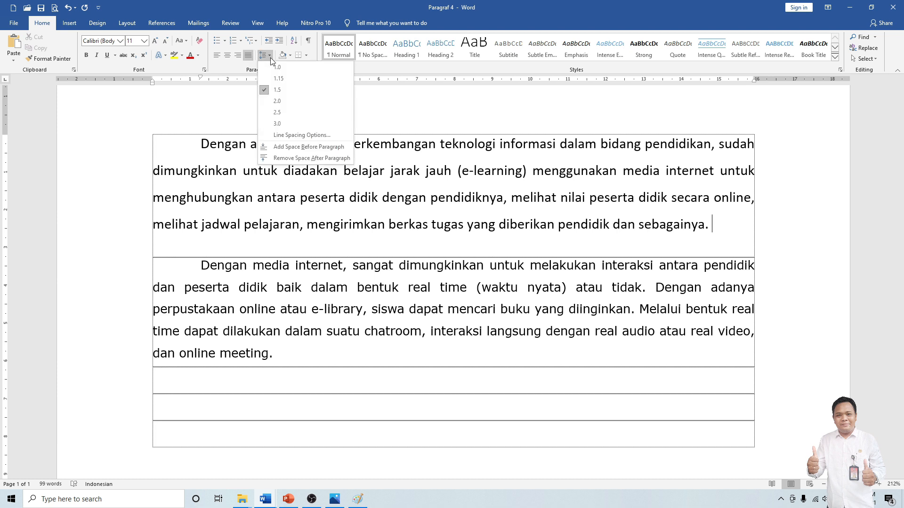
pyautogui.click(289, 148)
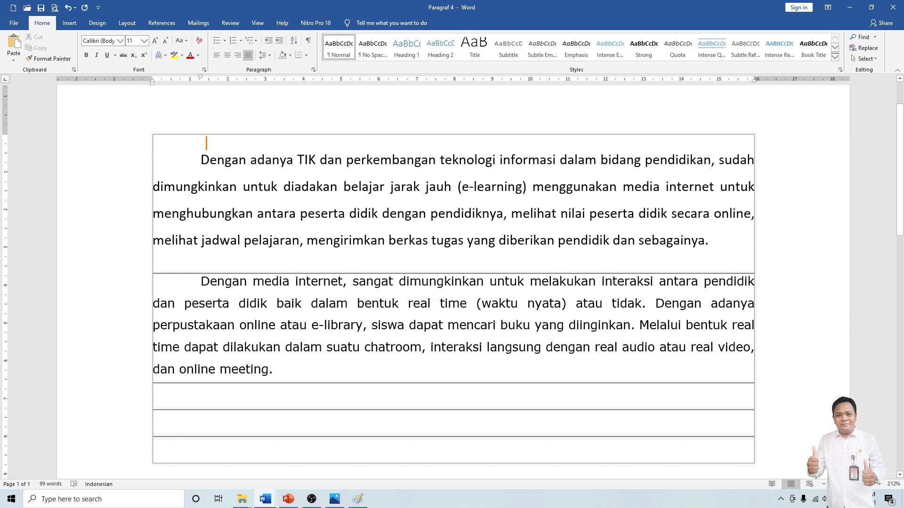
# Step: Mark the gap above the first paragraph with freehand annotation strokes and a horizontal line
pyautogui.moveTo(199, 132)
pyautogui.mouseDown()
pyautogui.moveTo(222, 133)
pyautogui.moveTo(216, 151)
pyautogui.moveTo(241, 141)
pyautogui.mouseUp()
pyautogui.moveTo(402, 113); pyautogui.dragTo(384, 135)
pyautogui.moveTo(429, 116)
pyautogui.mouseDown()
pyautogui.moveTo(447, 128)
pyautogui.moveTo(491, 127)
pyautogui.mouseUp()
pyautogui.moveTo(350, 145); pyautogui.dragTo(556, 143)
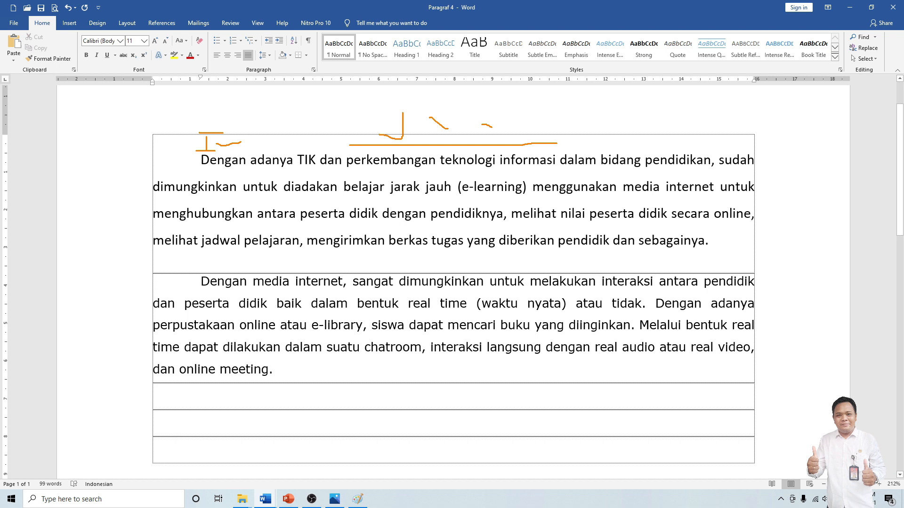